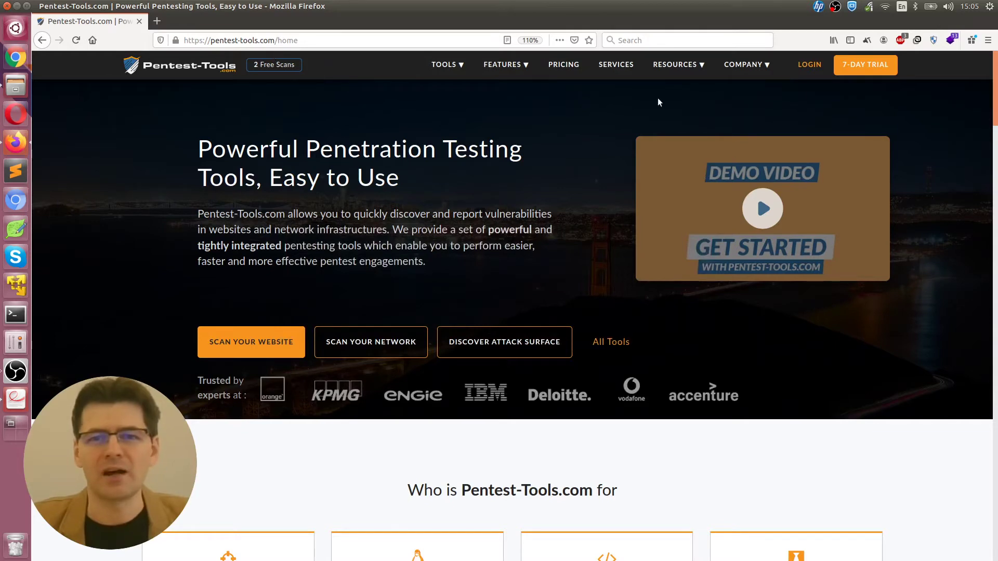
Step: Log in to the account and start creating a new automation robot
{"action": "left_click", "coordinate": [809, 64]}
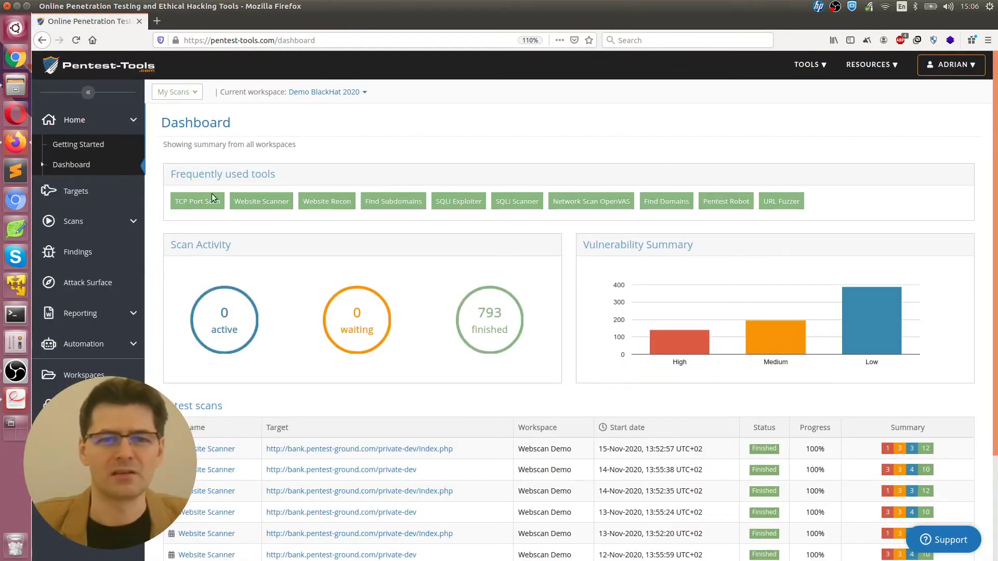
{"action": "left_click", "coordinate": [134, 345]}
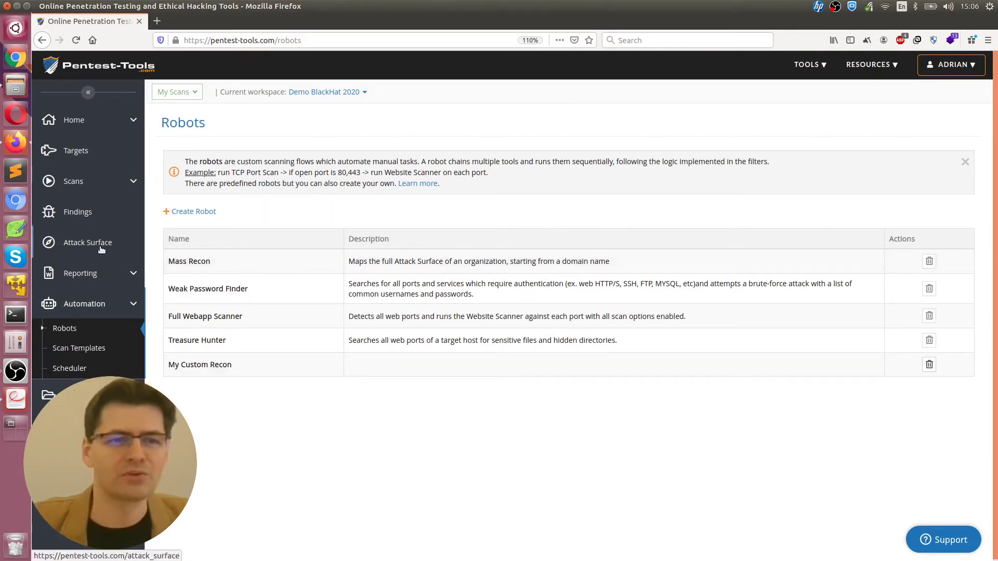
{"action": "left_click", "coordinate": [188, 212]}
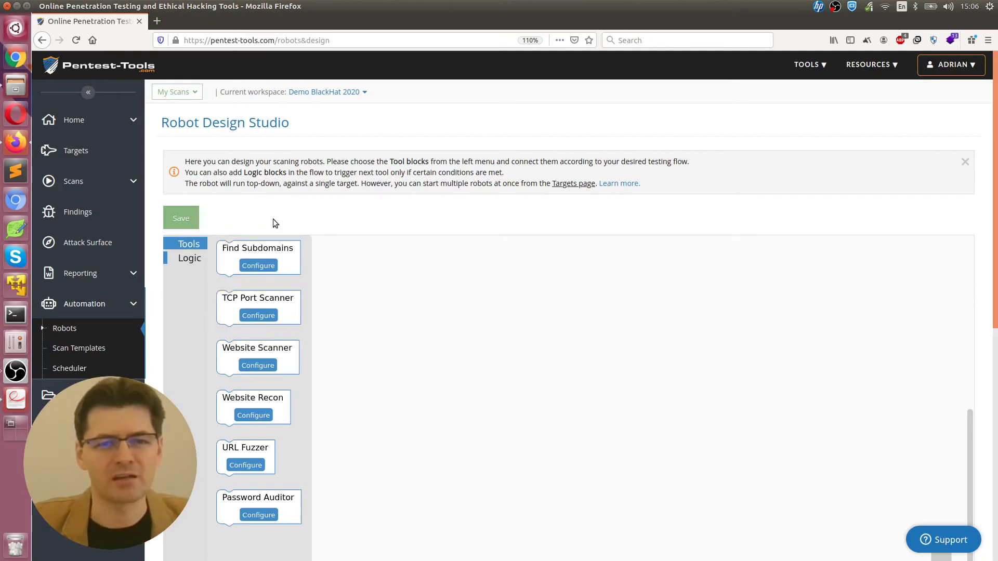
Step: Chain a Find Subdomains block, a TCP Port Scanner block and an If/Then logic block in the robot flow
{"action": "left_click_drag", "start_coordinate": [268, 246], "coordinate": [546, 246]}
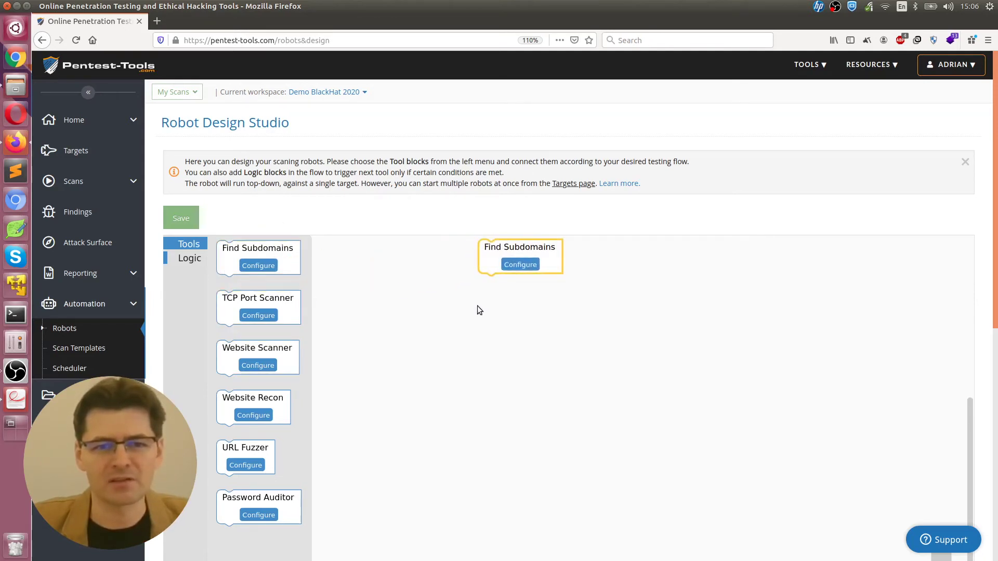
{"action": "left_click_drag", "start_coordinate": [276, 298], "coordinate": [532, 300]}
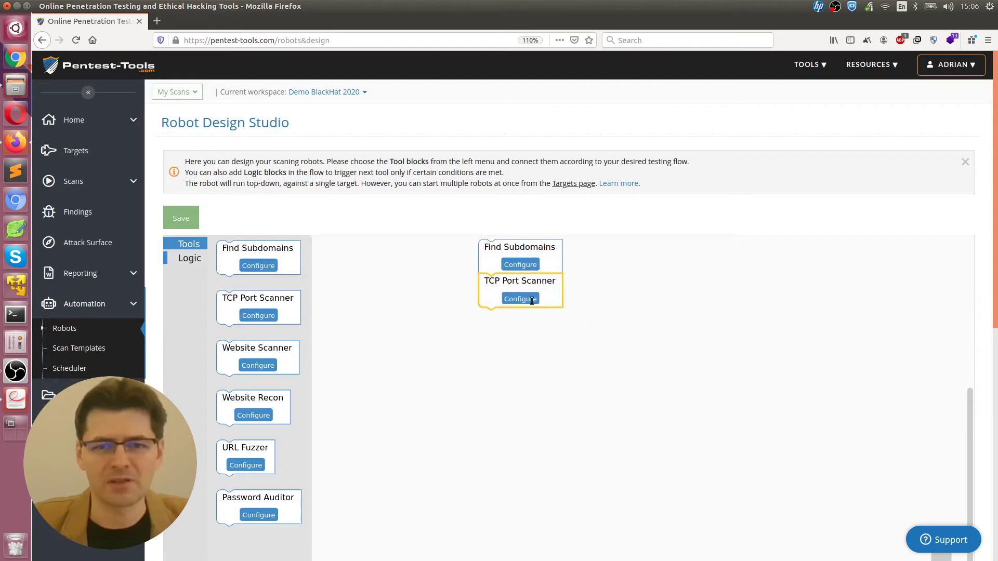
{"action": "left_click", "coordinate": [197, 259]}
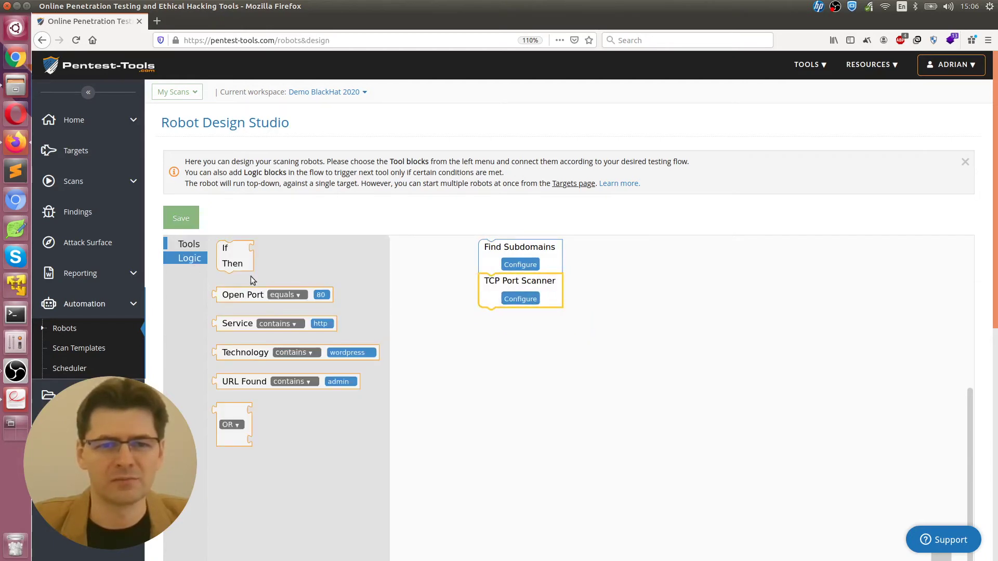
{"action": "left_click_drag", "start_coordinate": [239, 264], "coordinate": [491, 339]}
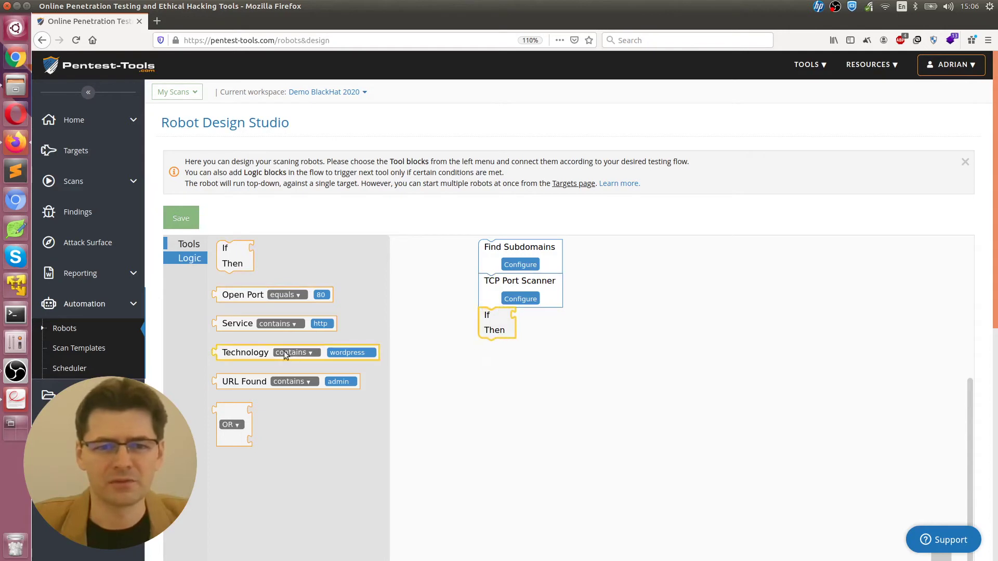
Step: Try an OR condition on the If block matching open port 80 or open port 443, and delete it
{"action": "left_click_drag", "start_coordinate": [254, 326], "coordinate": [672, 399]}
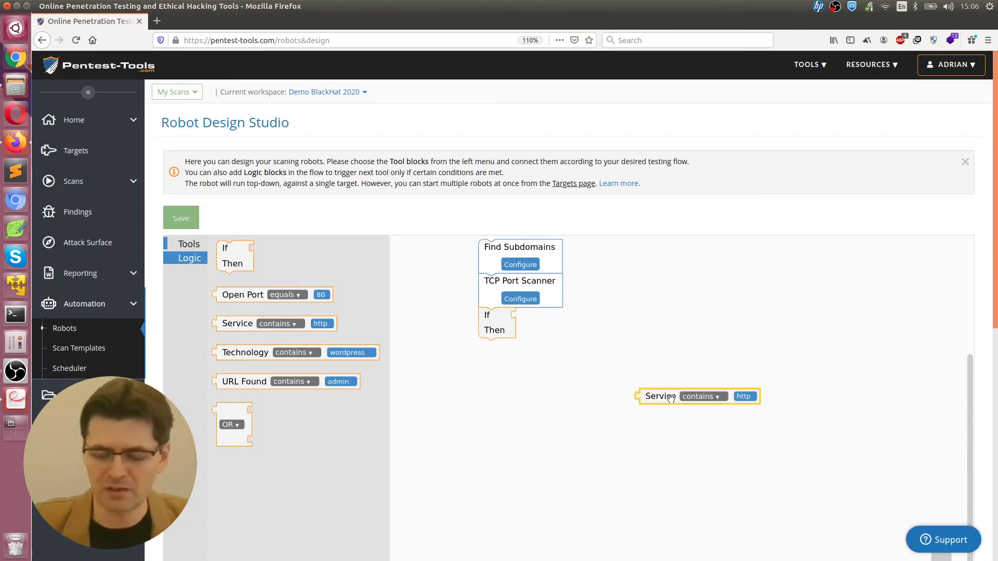
{"action": "key", "text": "Delete"}
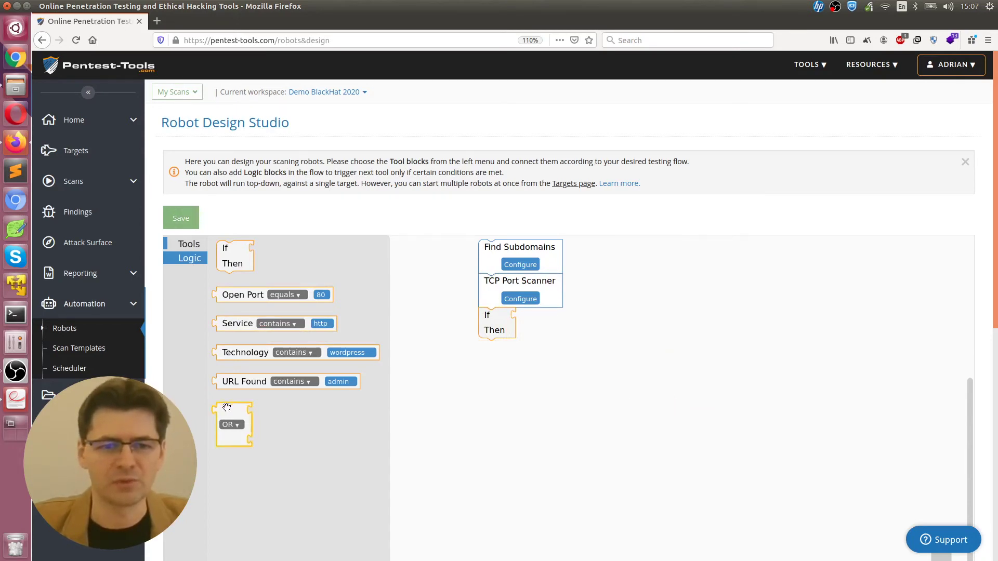
{"action": "left_click_drag", "start_coordinate": [227, 407], "coordinate": [528, 324]}
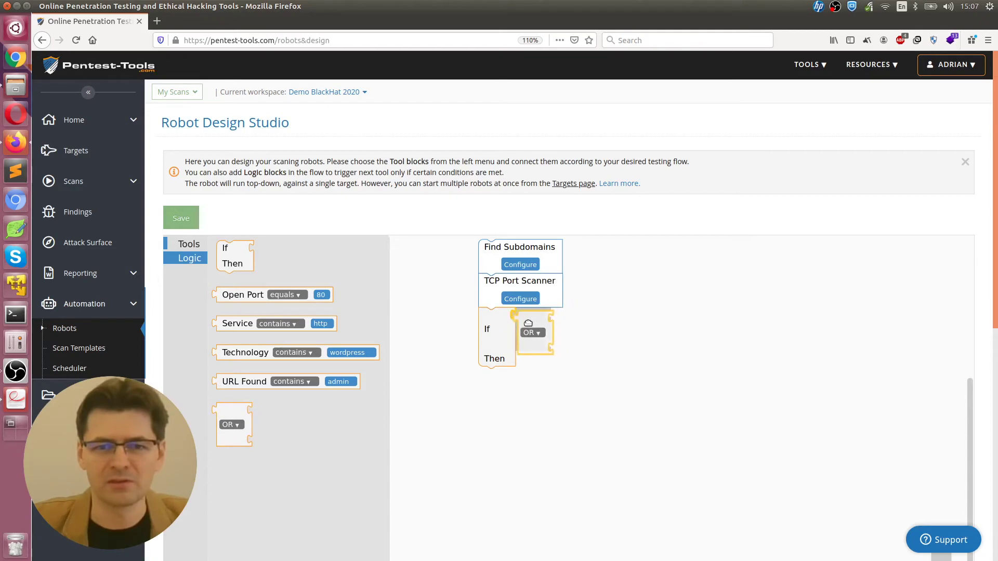
{"action": "left_click_drag", "start_coordinate": [243, 295], "coordinate": [586, 319]}
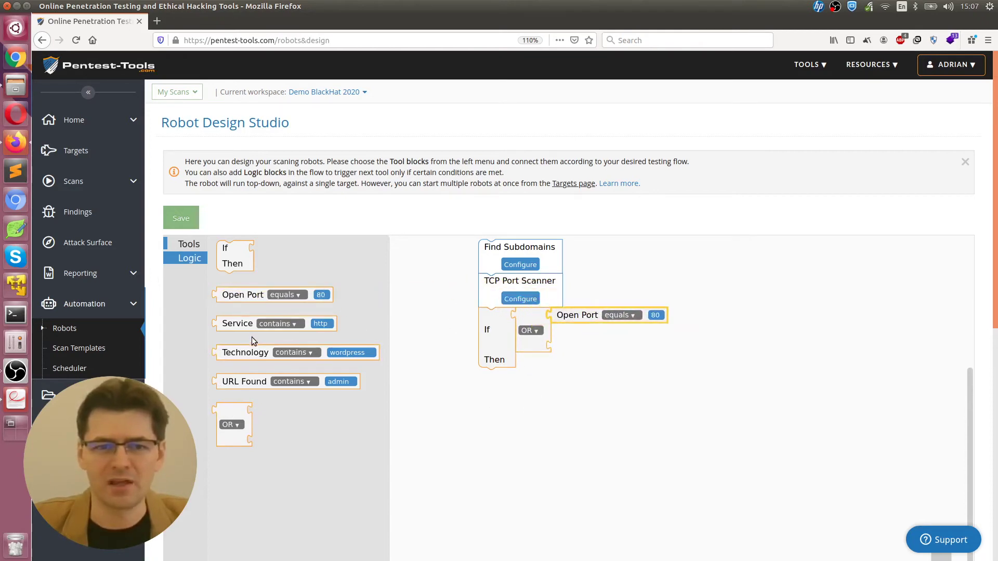
{"action": "left_click_drag", "start_coordinate": [248, 297], "coordinate": [588, 348]}
{"action": "left_click", "coordinate": [631, 350]}
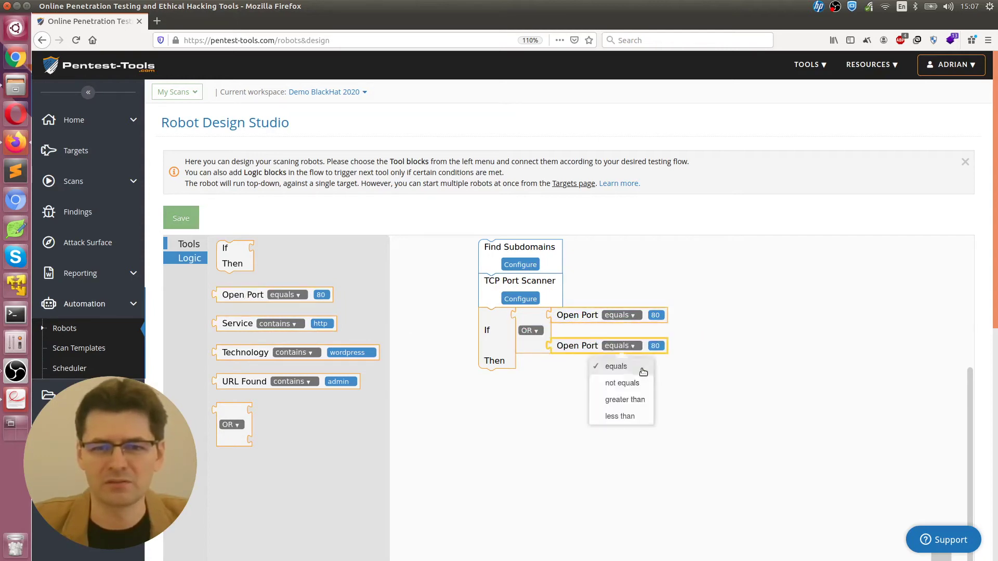
{"action": "left_click", "coordinate": [668, 345]}
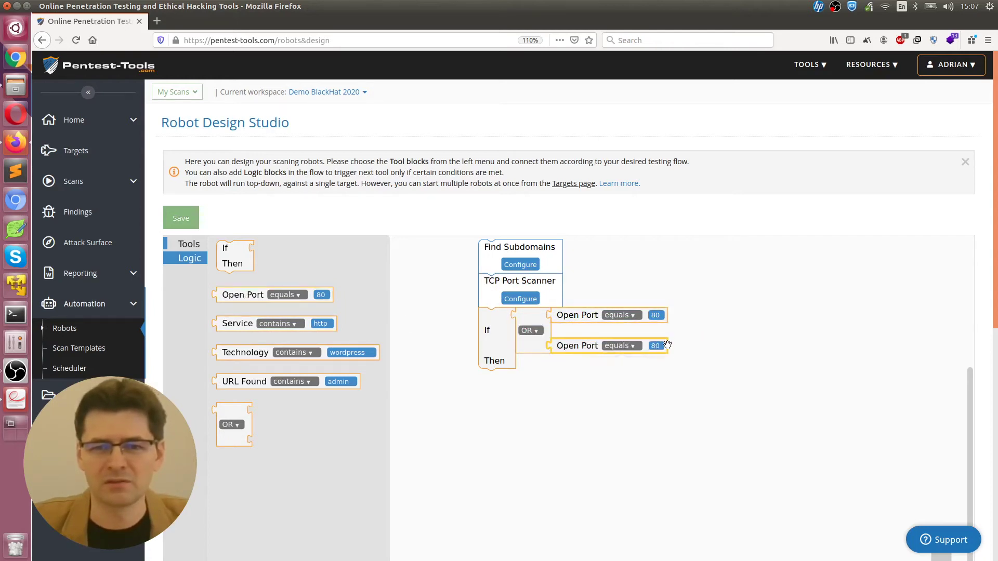
{"action": "type", "text": "443"}
{"action": "left_click", "coordinate": [706, 363]}
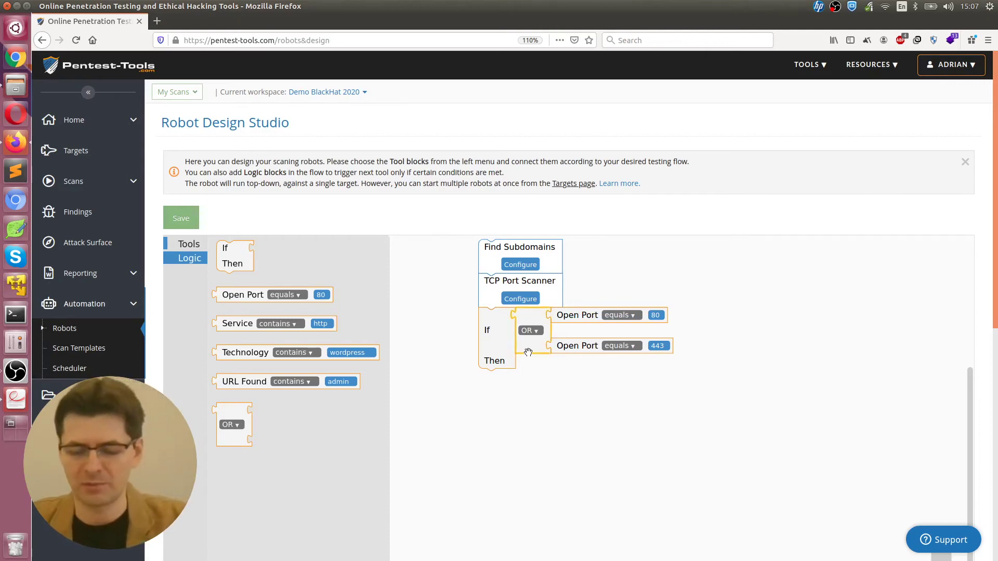
{"action": "key", "text": "Delete"}
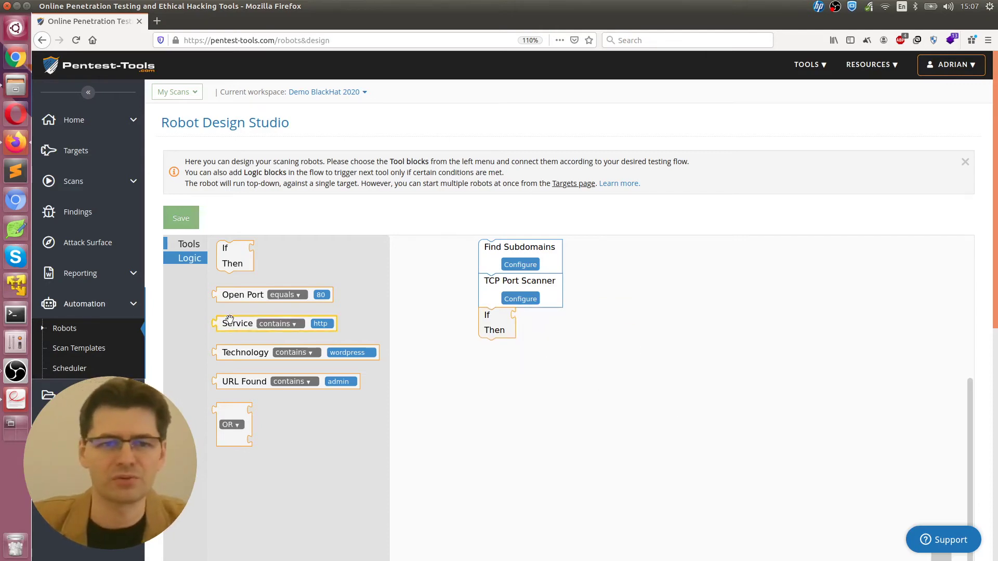
Step: Set the If condition to Service contains http and attach a Website Recon block below it
{"action": "left_click_drag", "start_coordinate": [230, 319], "coordinate": [540, 318]}
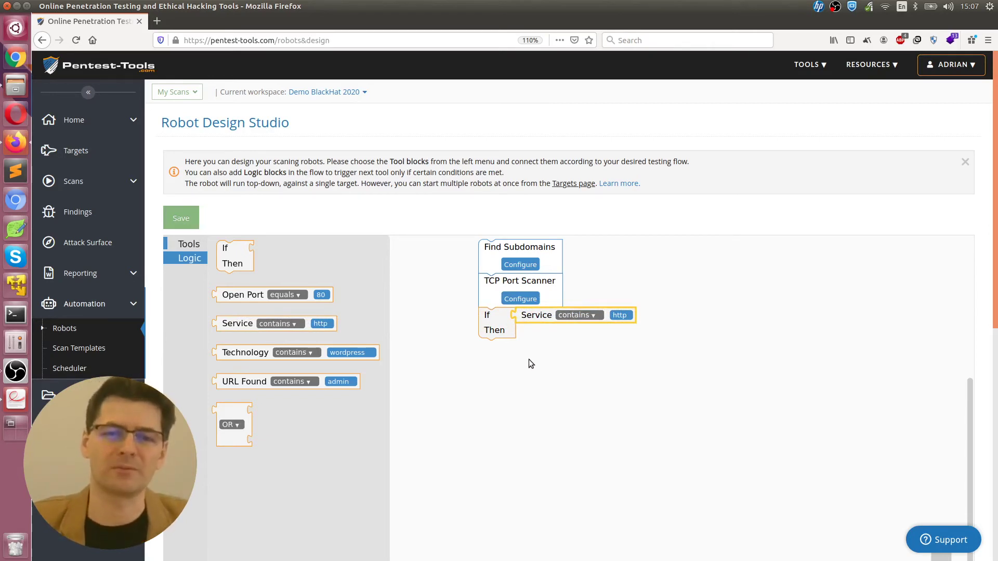
{"action": "left_click", "coordinate": [180, 245]}
{"action": "left_click_drag", "start_coordinate": [281, 406], "coordinate": [544, 358]}
{"action": "left_click", "coordinate": [651, 393]}
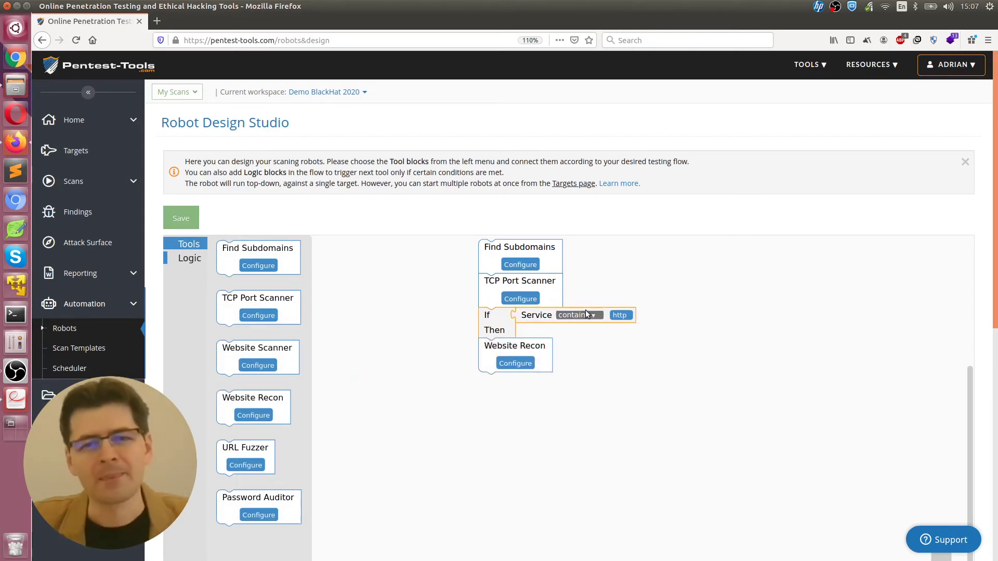
Step: Configure Find Subdomains to use only DNS records and DNS enumeration as search methods, with web technology detection turned off
{"action": "left_click", "coordinate": [533, 264]}
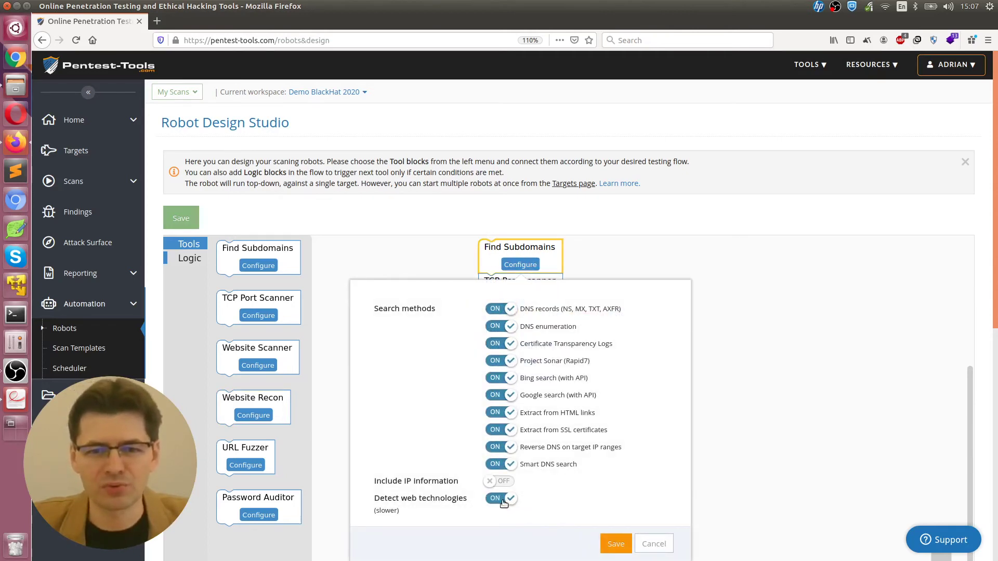
{"action": "left_click", "coordinate": [504, 502]}
{"action": "left_click", "coordinate": [540, 467]}
{"action": "left_click", "coordinate": [543, 449]}
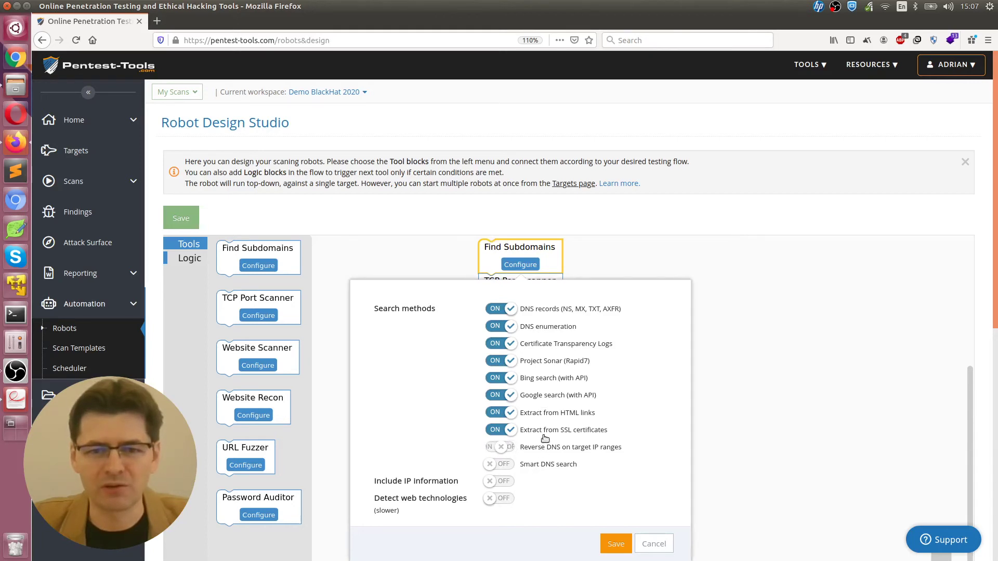
{"action": "left_click", "coordinate": [544, 431]}
{"action": "left_click", "coordinate": [542, 414]}
{"action": "left_click", "coordinate": [541, 396]}
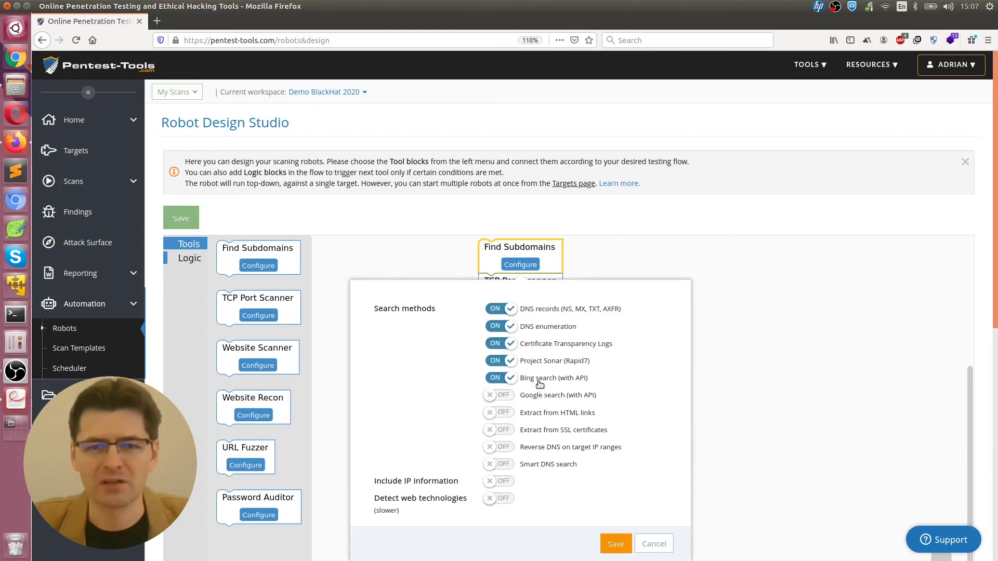
{"action": "left_click", "coordinate": [539, 380]}
{"action": "left_click", "coordinate": [538, 362]}
{"action": "left_click", "coordinate": [537, 345]}
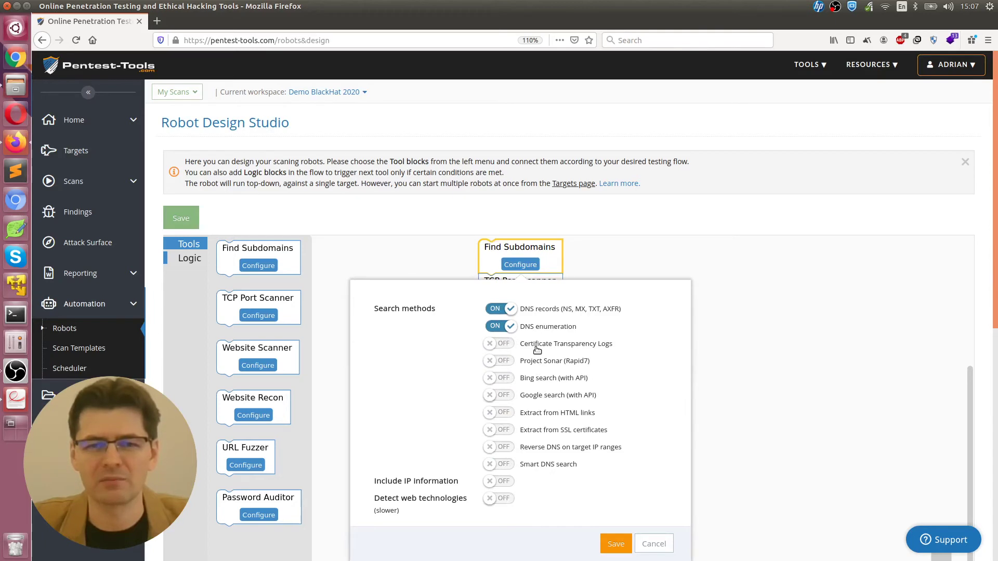
{"action": "left_click", "coordinate": [616, 544]}
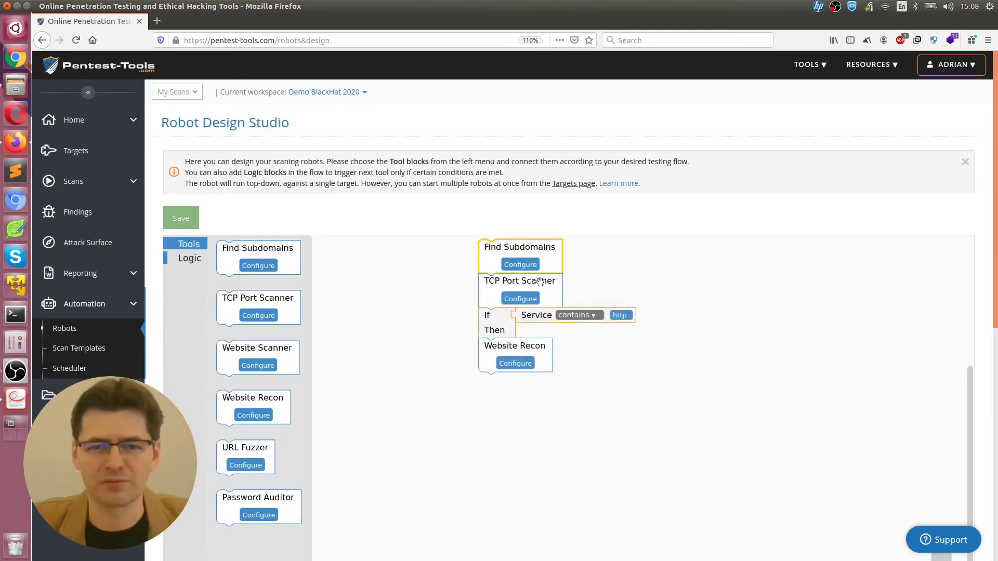
Step: Turn off service version detection for the TCP Port Scanner block and save its configuration
{"action": "left_click", "coordinate": [525, 299]}
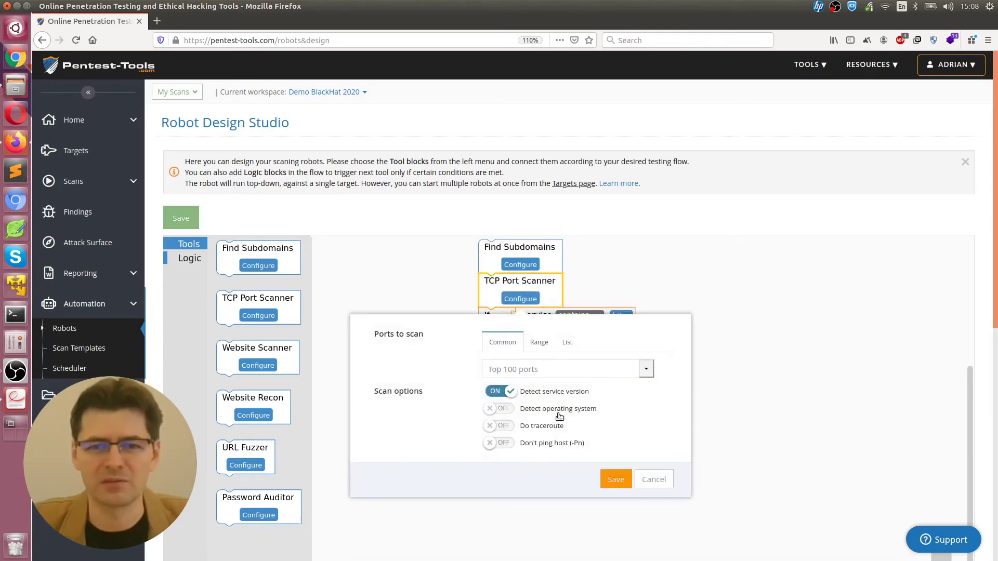
{"action": "left_click", "coordinate": [558, 396]}
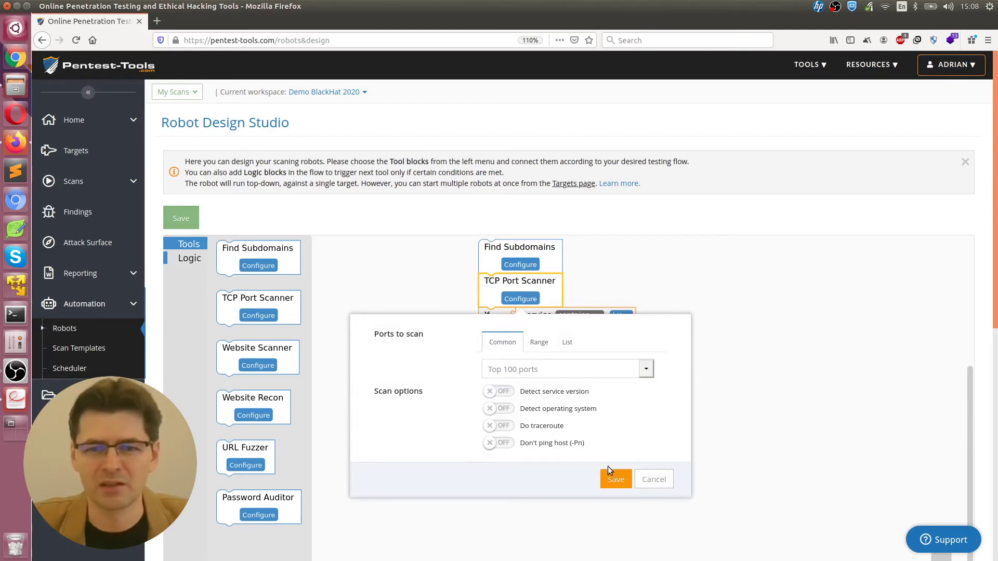
{"action": "left_click", "coordinate": [615, 481]}
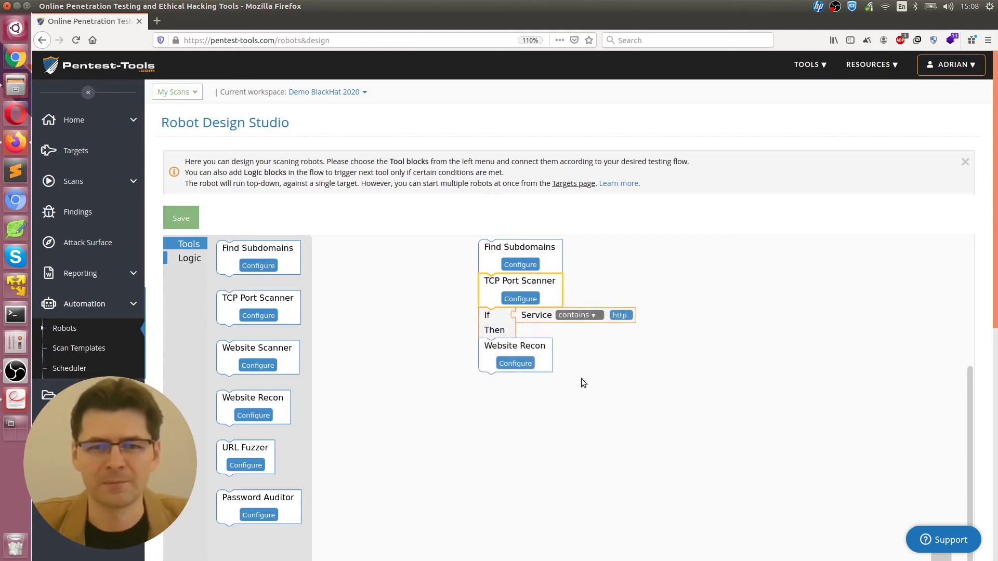
Step: Shift the block stack slightly on the canvas and save the robot under the name MY RECON
{"action": "left_click_drag", "start_coordinate": [549, 251], "coordinate": [574, 290]}
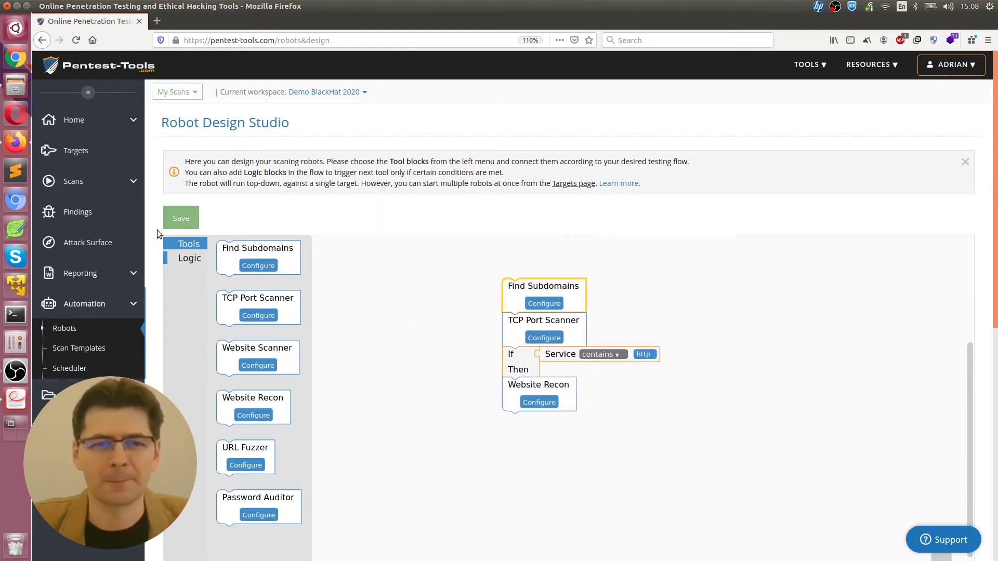
{"action": "left_click", "coordinate": [181, 217]}
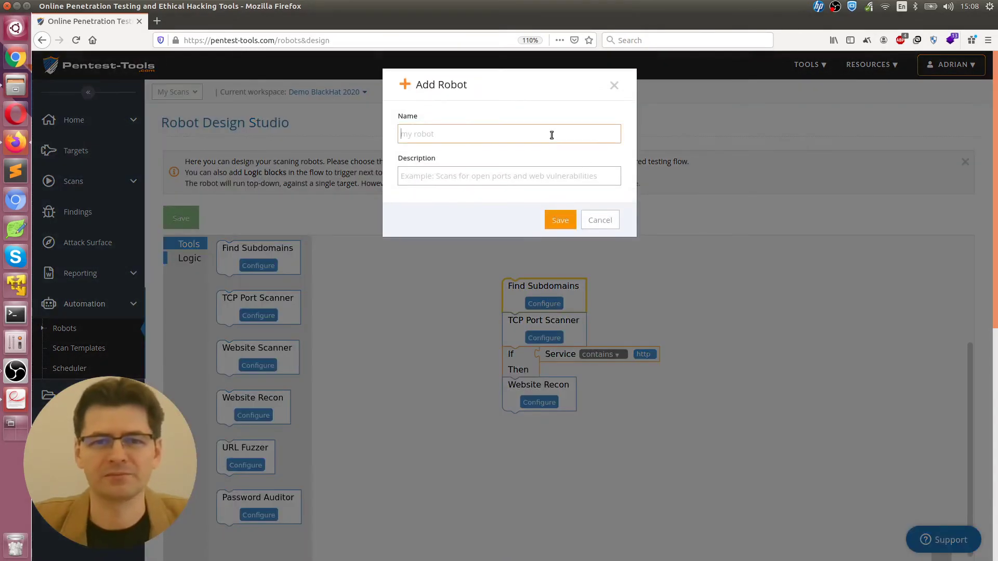
{"action": "left_click", "coordinate": [552, 134]}
{"action": "type", "text": "MY RECON"}
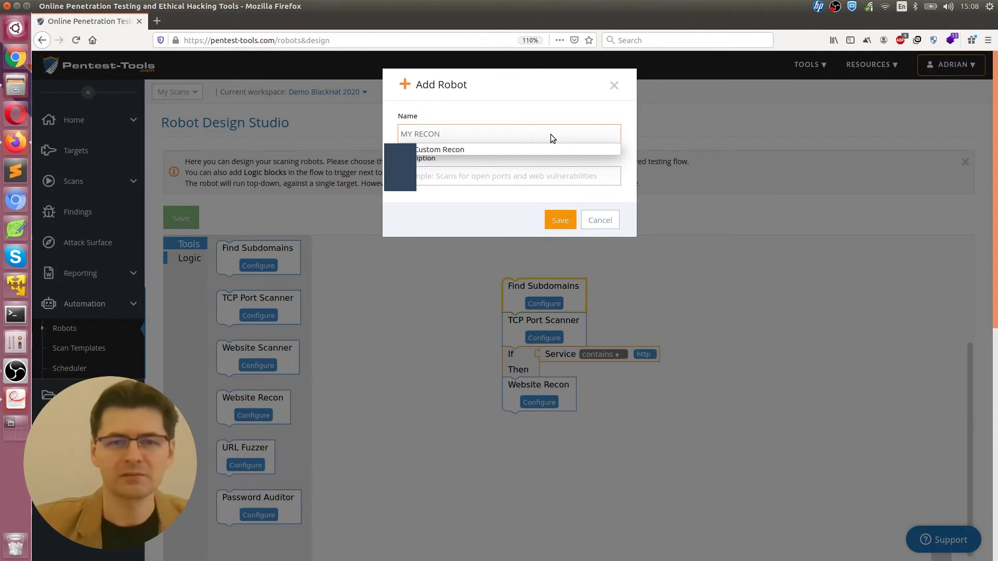
{"action": "key", "text": "Return"}
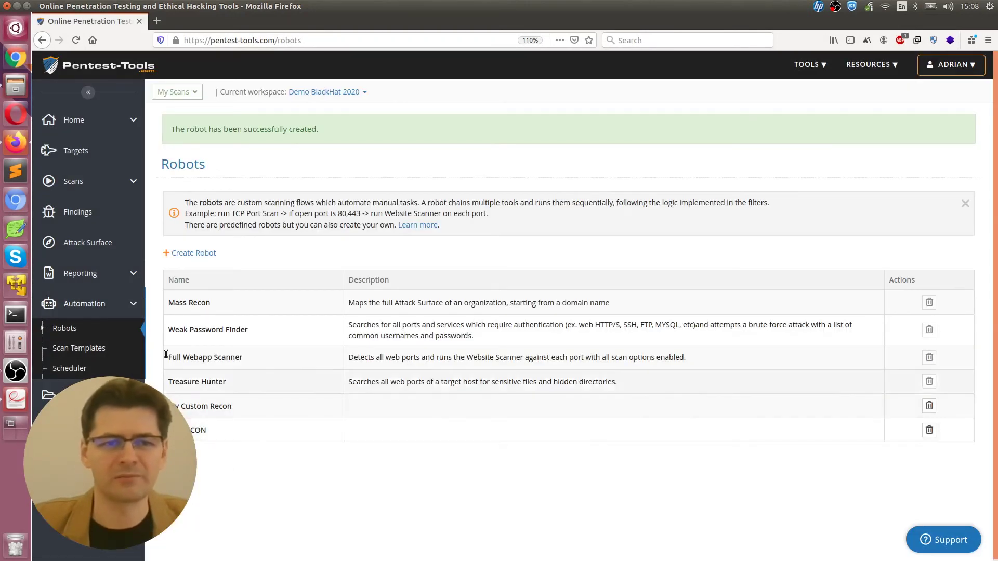
Step: Add redbull.com as a target in the Demo BlackHat 2020 workspace
{"action": "left_click", "coordinate": [84, 151]}
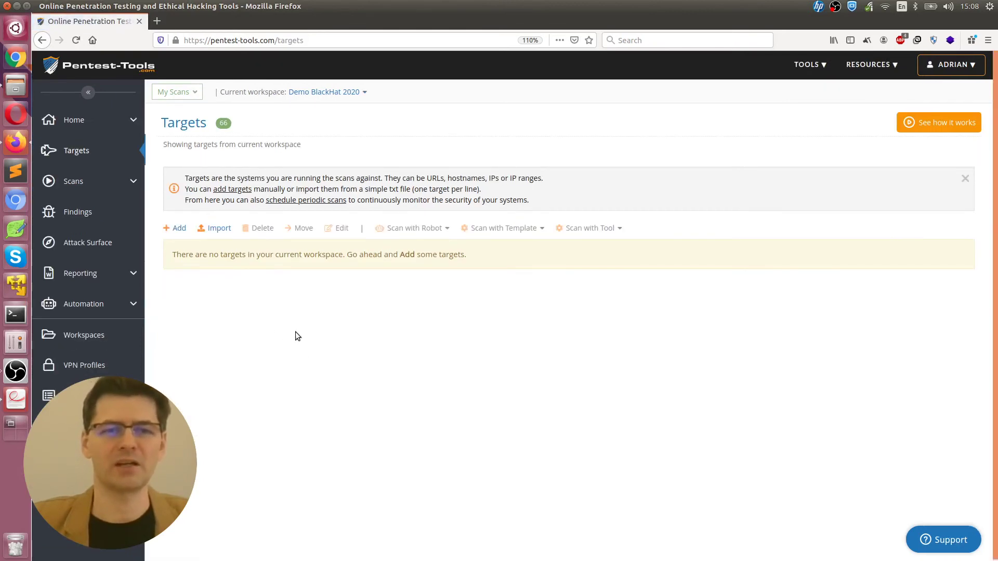
{"action": "left_click", "coordinate": [180, 230]}
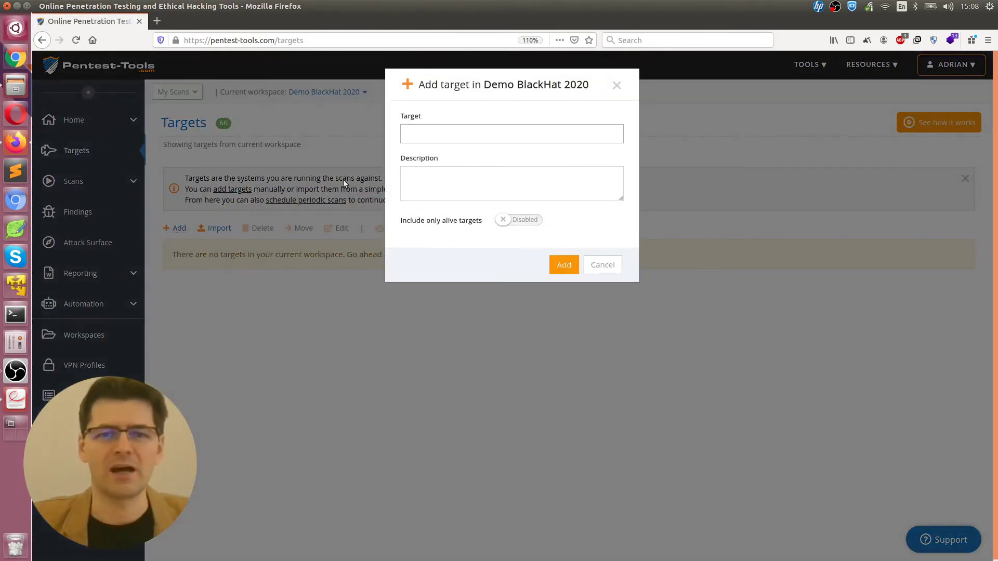
{"action": "left_click", "coordinate": [426, 133]}
{"action": "type", "text": "redbull.com"}
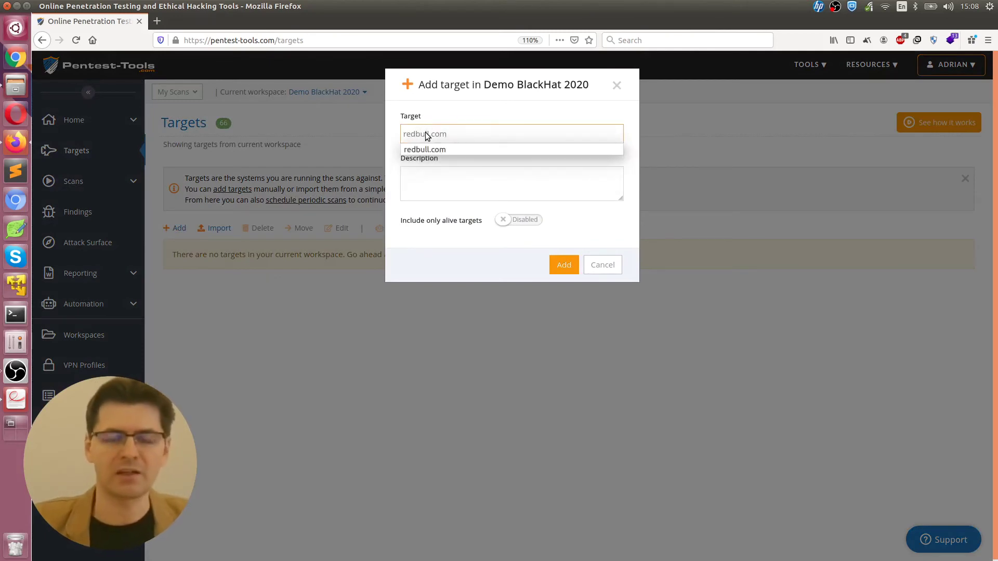
{"action": "left_click", "coordinate": [592, 241]}
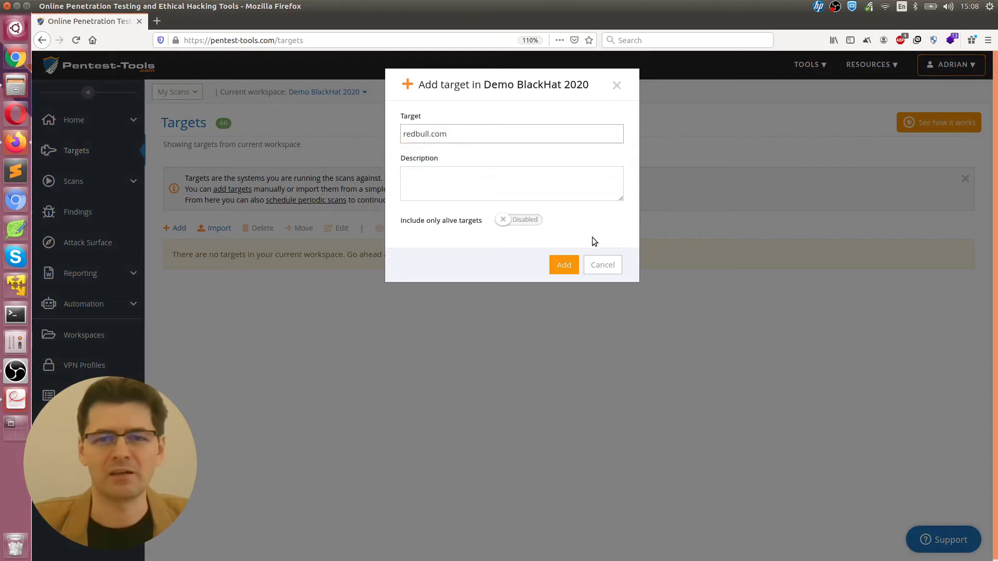
{"action": "left_click", "coordinate": [569, 263]}
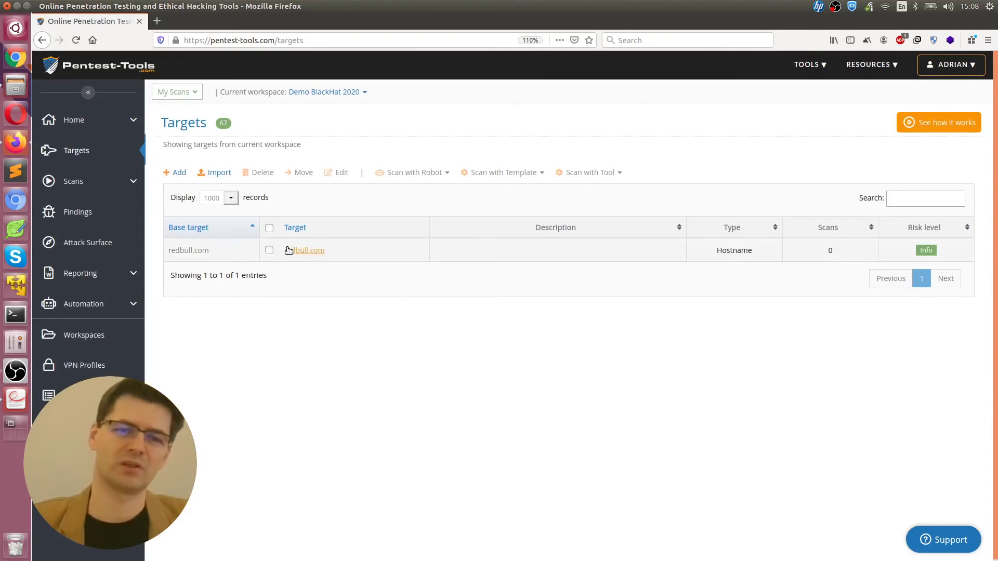
Step: Run the MY RECON robot against the redbull.com target
{"action": "left_click", "coordinate": [268, 251]}
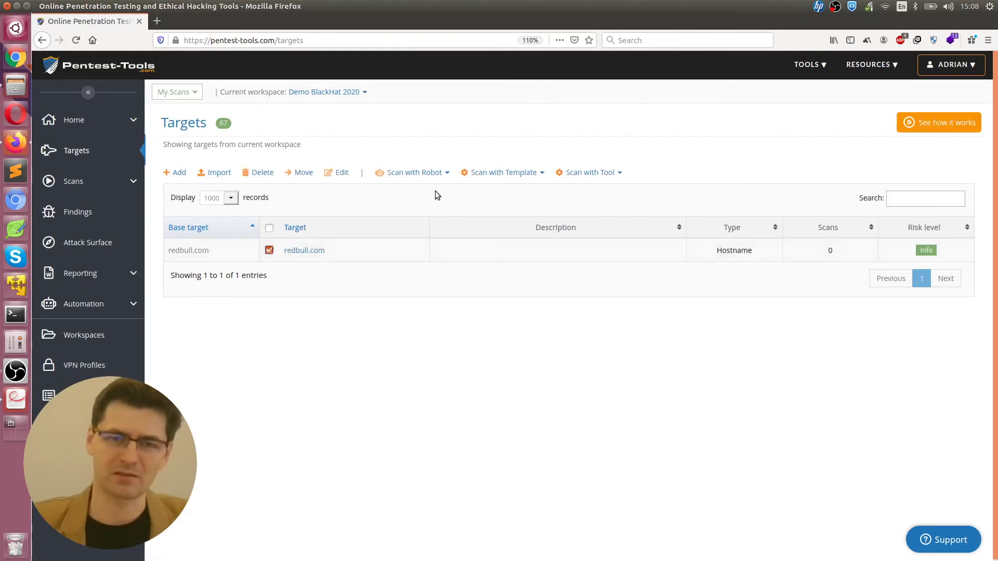
{"action": "left_click", "coordinate": [442, 174]}
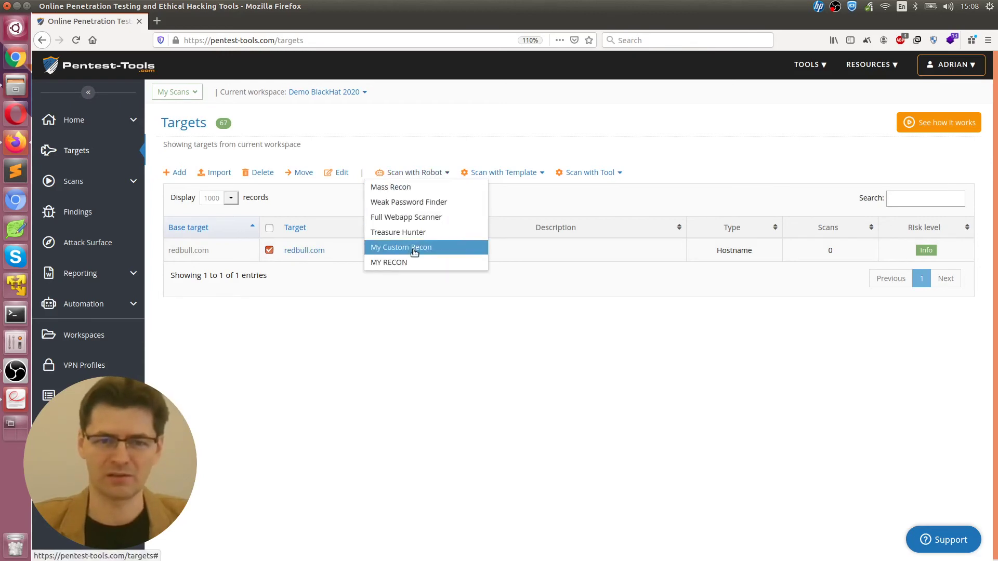
{"action": "left_click", "coordinate": [405, 264]}
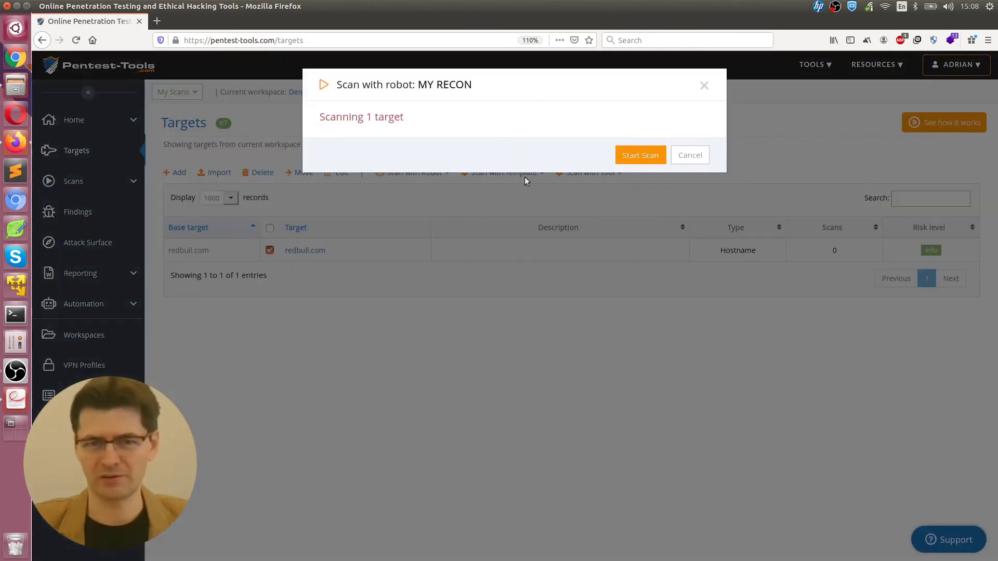
{"action": "left_click", "coordinate": [639, 155]}
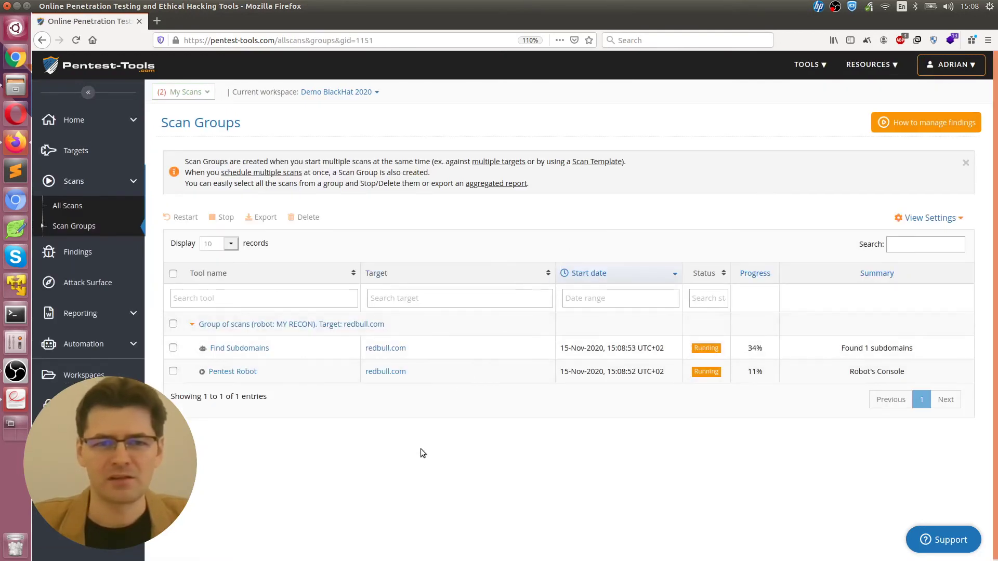
Step: Open the running Pentest Robot scan's result and examine the progress of each block in its scan timeline
{"action": "left_click", "coordinate": [240, 372]}
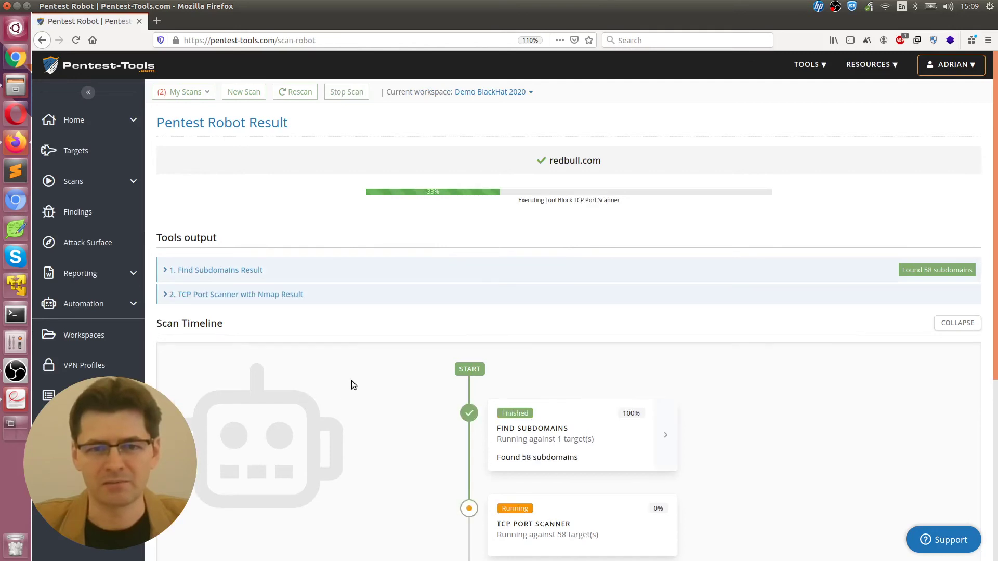
{"action": "scroll", "coordinate": [349, 382], "scroll_direction": "down", "scroll_amount": 2}
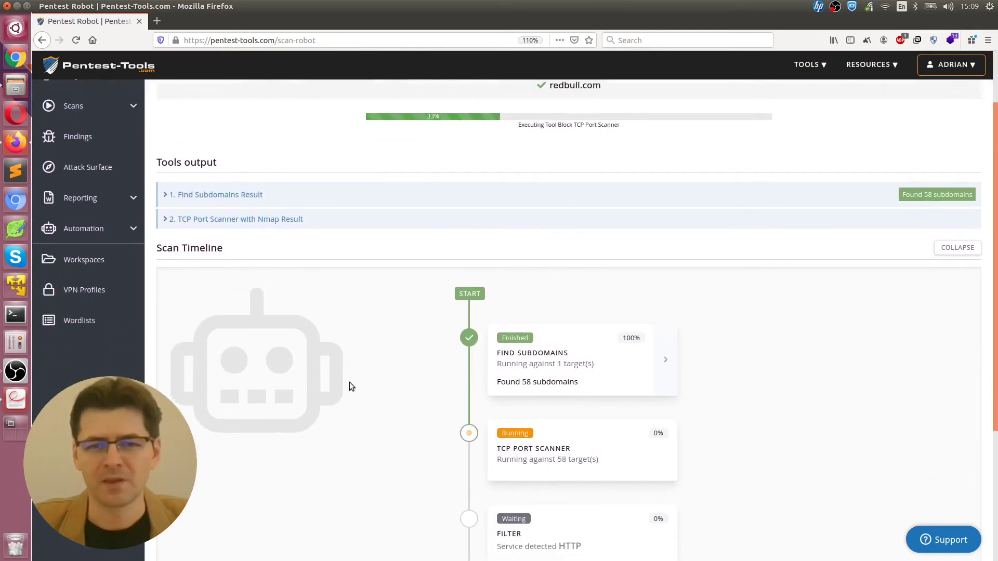
{"action": "scroll", "coordinate": [350, 386], "scroll_direction": "down", "scroll_amount": 5}
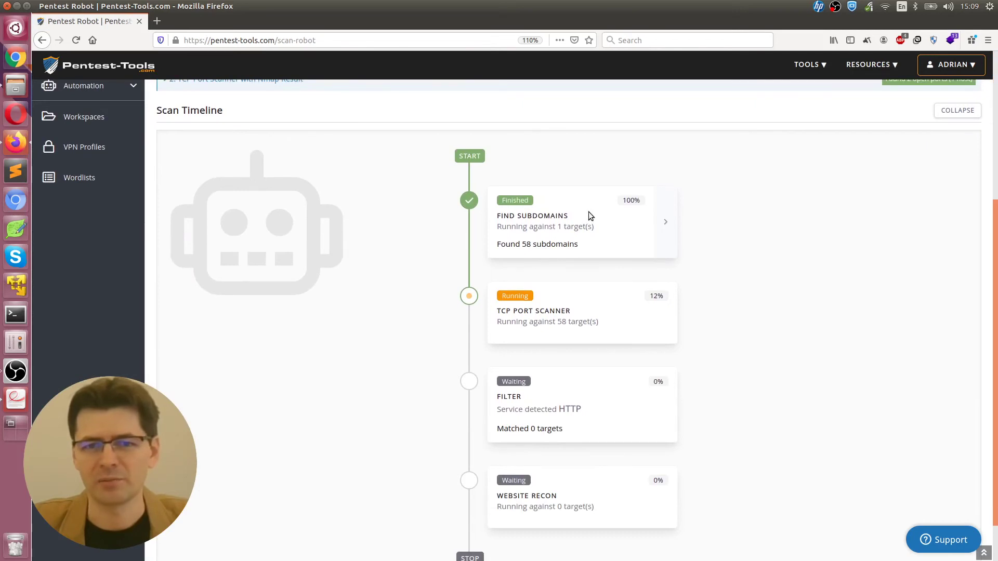
{"action": "left_click_drag", "start_coordinate": [535, 245], "coordinate": [579, 251]}
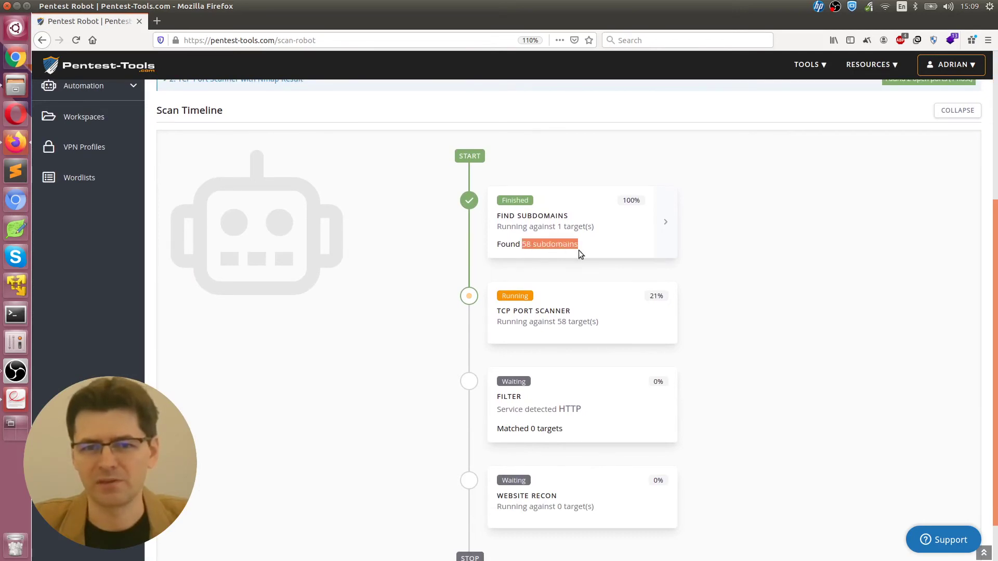
{"action": "left_click", "coordinate": [510, 280]}
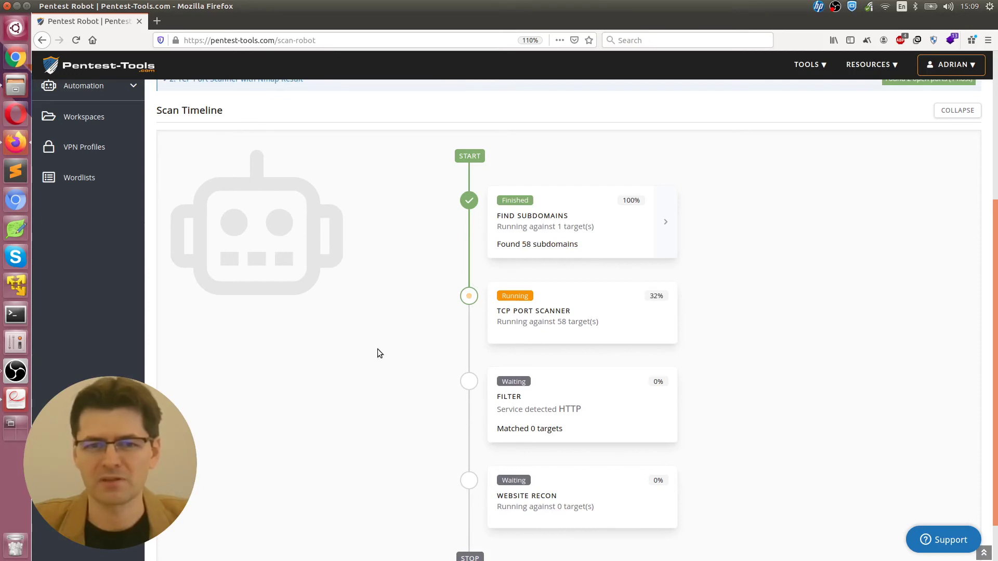
{"action": "scroll", "coordinate": [381, 344], "scroll_direction": "up", "scroll_amount": 3}
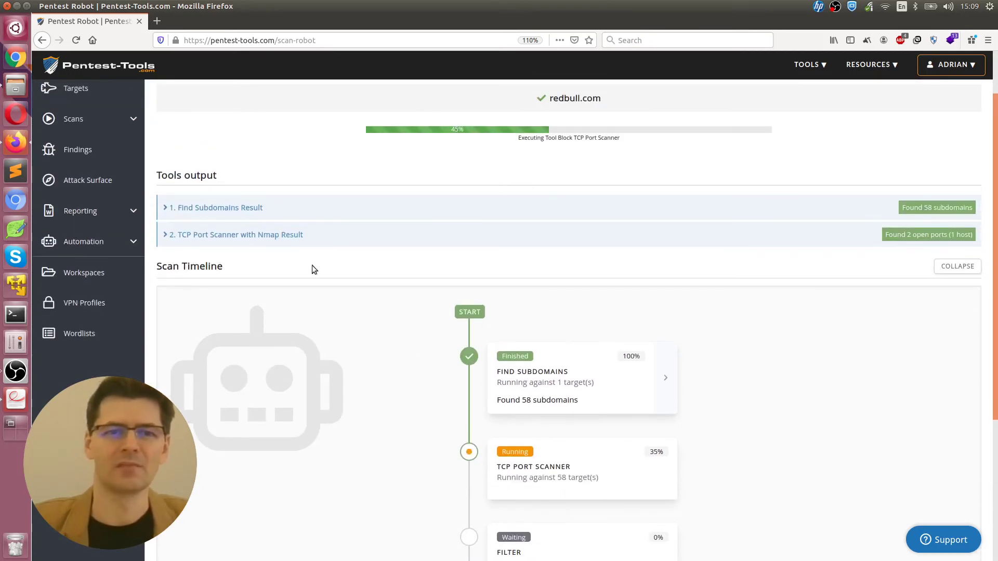
Step: Expand the TCP Port Scanner with Nmap result to view the open ports per subdomain, and collapse it again
{"action": "left_click", "coordinate": [275, 239]}
{"action": "left_click", "coordinate": [275, 239]}
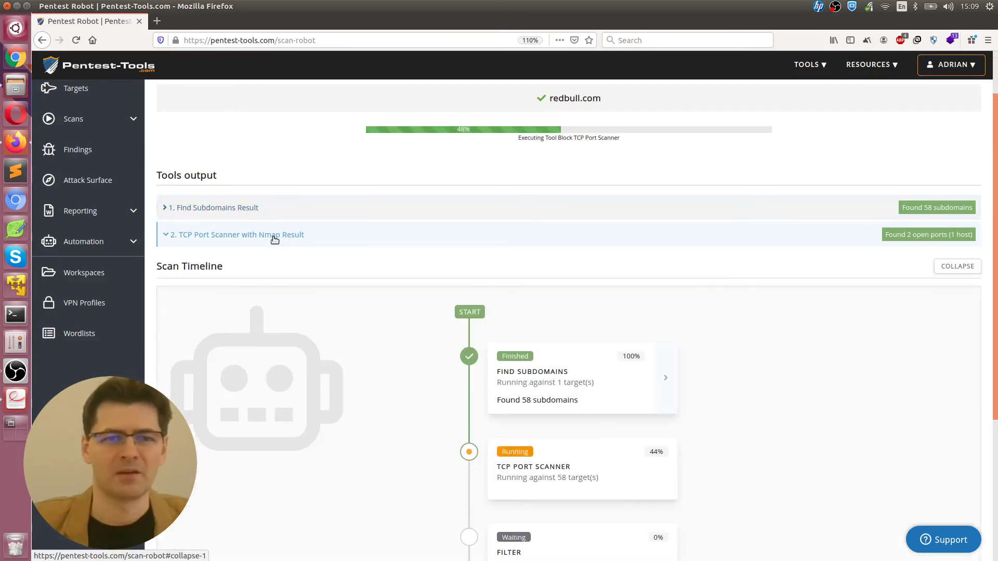
{"action": "left_click", "coordinate": [274, 239]}
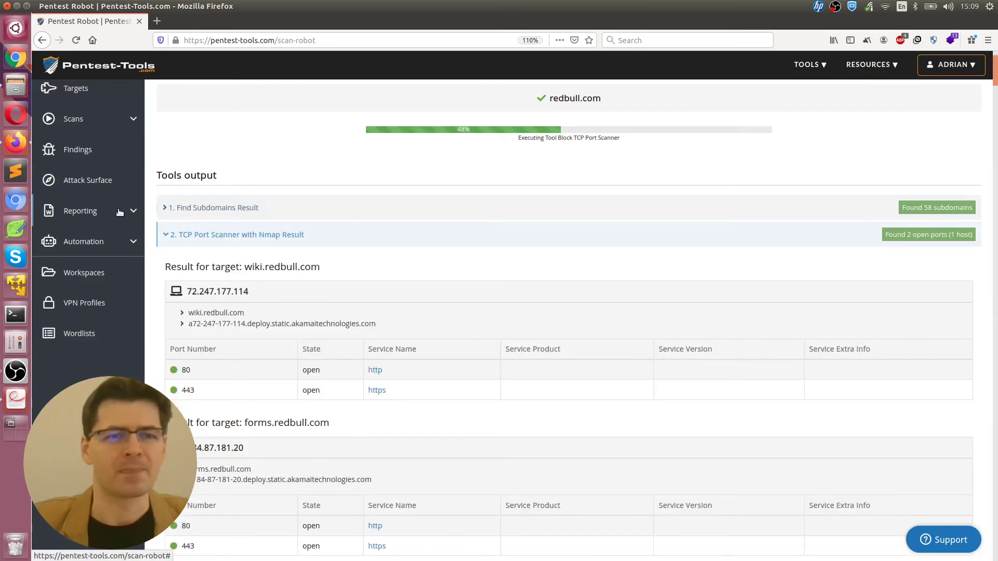
Step: Open All Scans in a new browser tab and expand the Pentest Robot entry to list its individual scans
{"action": "left_click", "coordinate": [121, 121]}
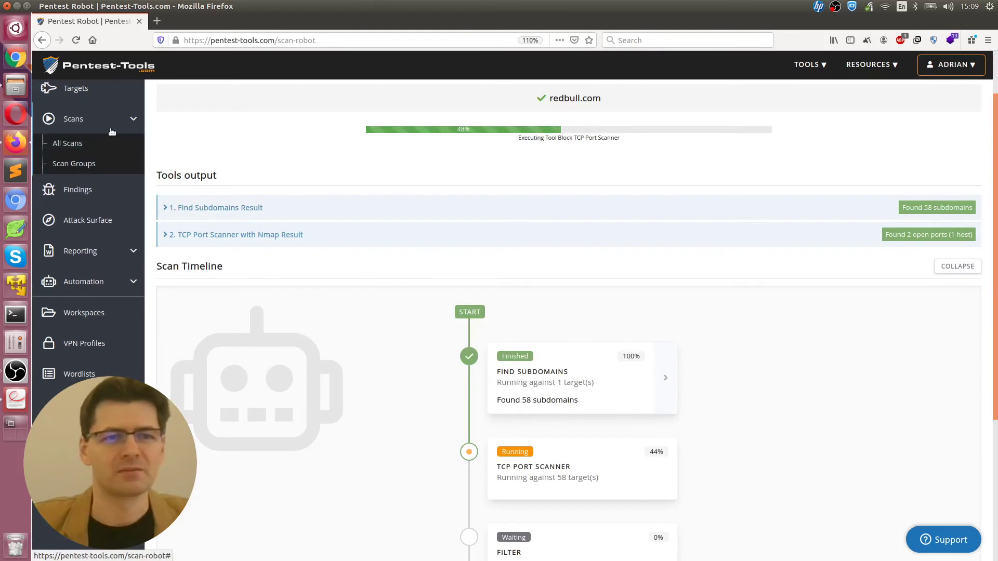
{"action": "middle_click", "coordinate": [78, 147]}
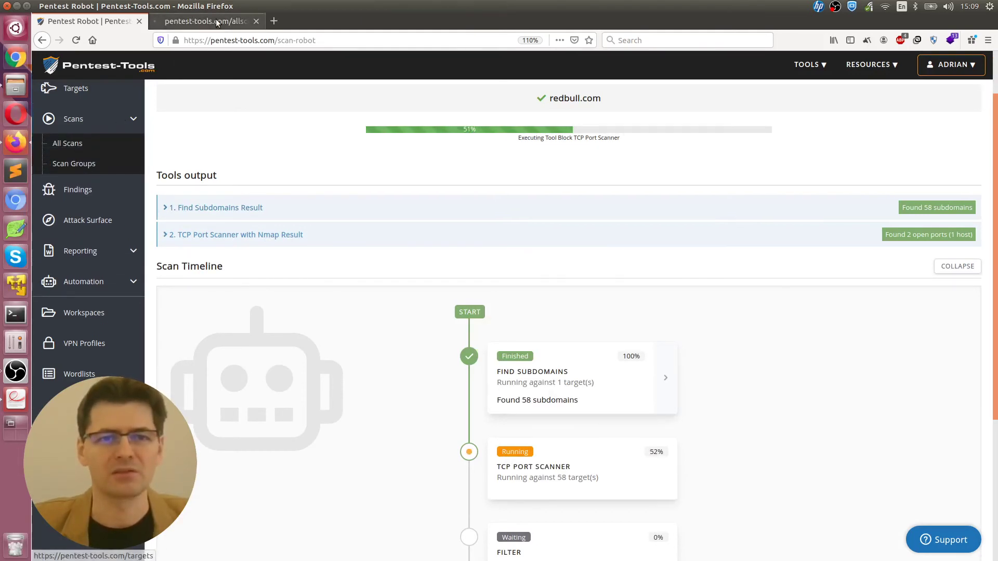
{"action": "left_click", "coordinate": [208, 24]}
{"action": "left_click", "coordinate": [280, 280]}
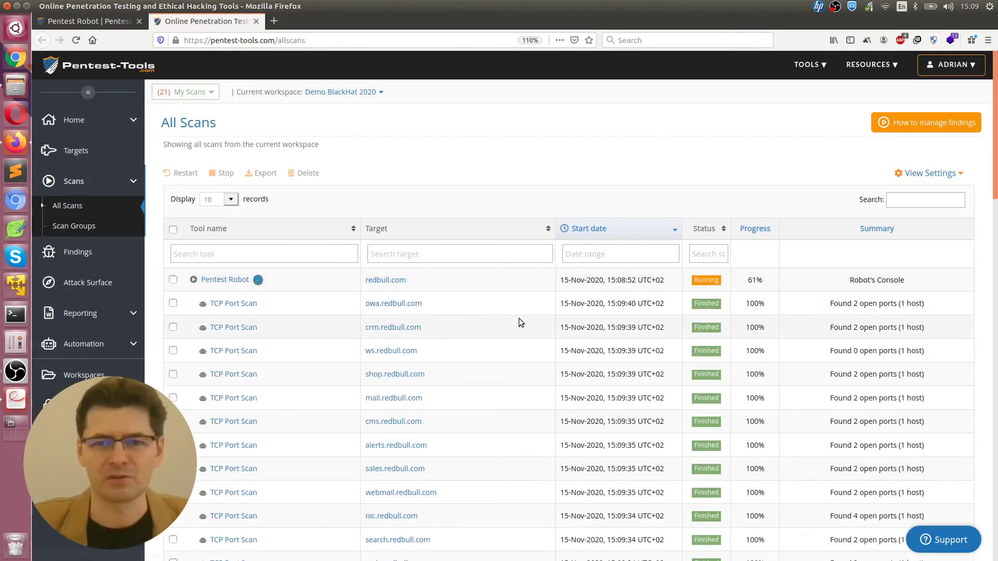
Step: Look through the robot's TCP Port Scan entries, checking each subdomain's status and open port summary
{"action": "scroll", "coordinate": [528, 317], "scroll_direction": "down", "scroll_amount": 7}
{"action": "scroll", "coordinate": [534, 310], "scroll_direction": "down", "scroll_amount": 10}
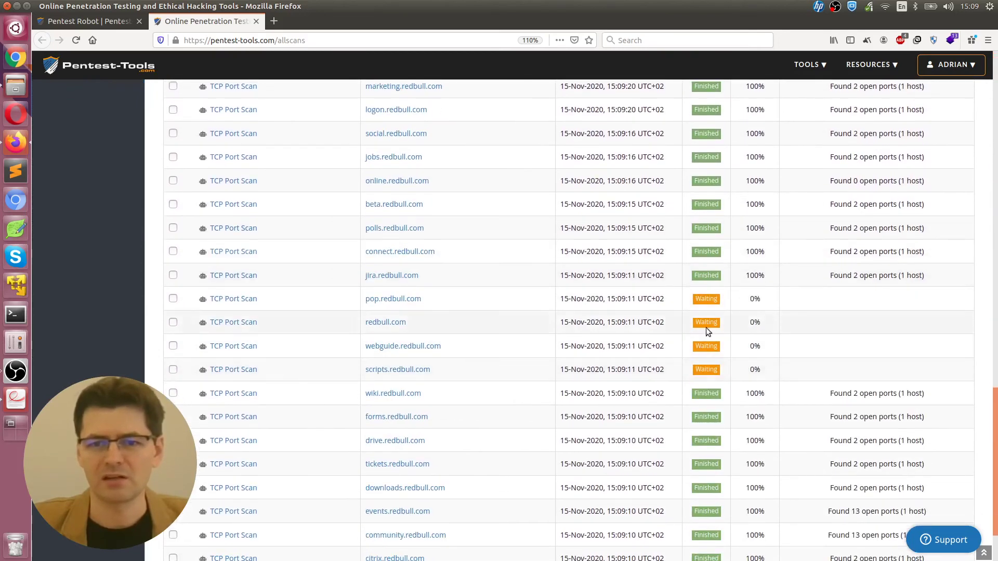
{"action": "scroll", "coordinate": [708, 326], "scroll_direction": "down", "scroll_amount": 3}
{"action": "scroll", "coordinate": [718, 328], "scroll_direction": "up", "scroll_amount": 9}
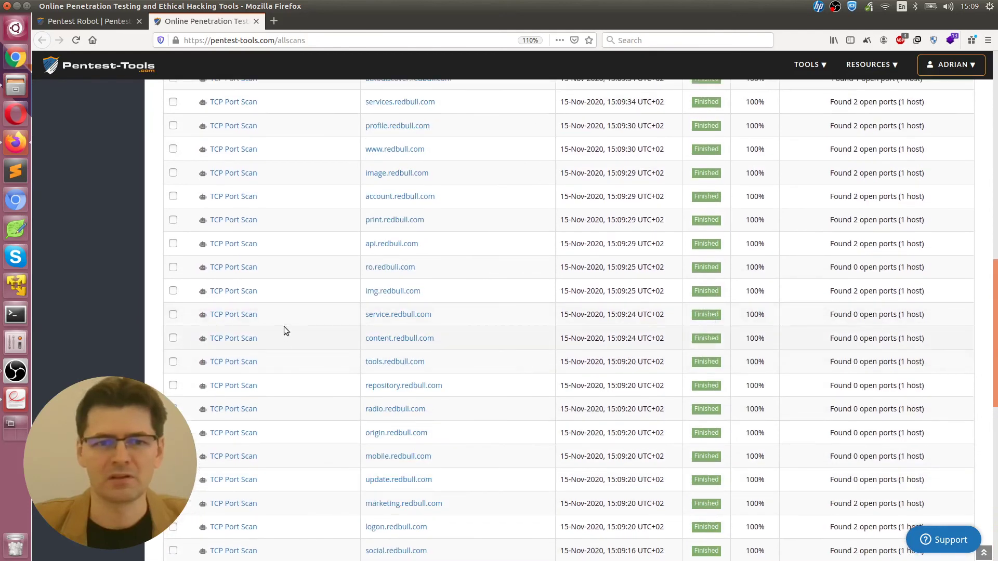
{"action": "scroll", "coordinate": [344, 267], "scroll_direction": "up", "scroll_amount": 2}
{"action": "scroll", "coordinate": [349, 276], "scroll_direction": "up", "scroll_amount": 10}
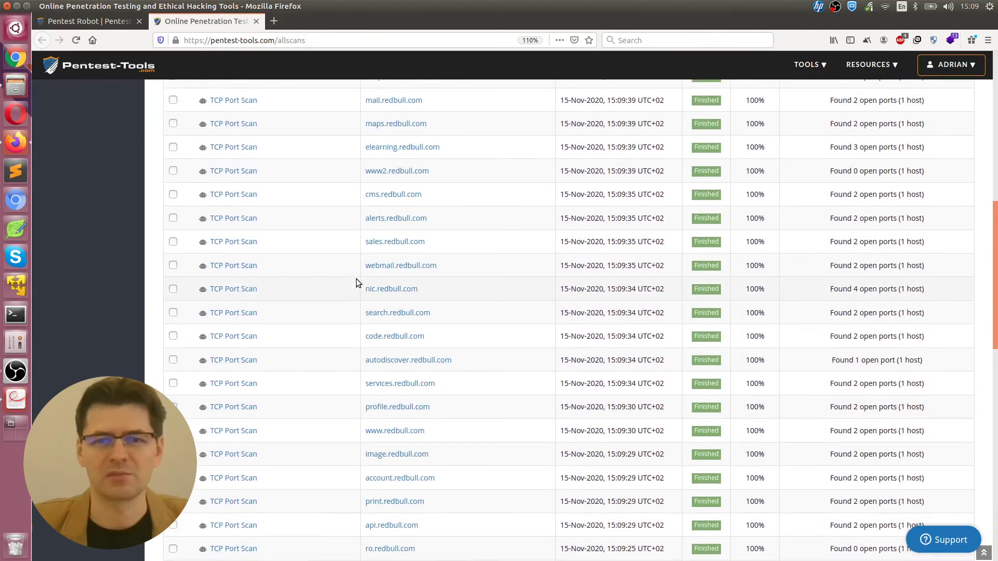
{"action": "scroll", "coordinate": [364, 289], "scroll_direction": "up", "scroll_amount": 3}
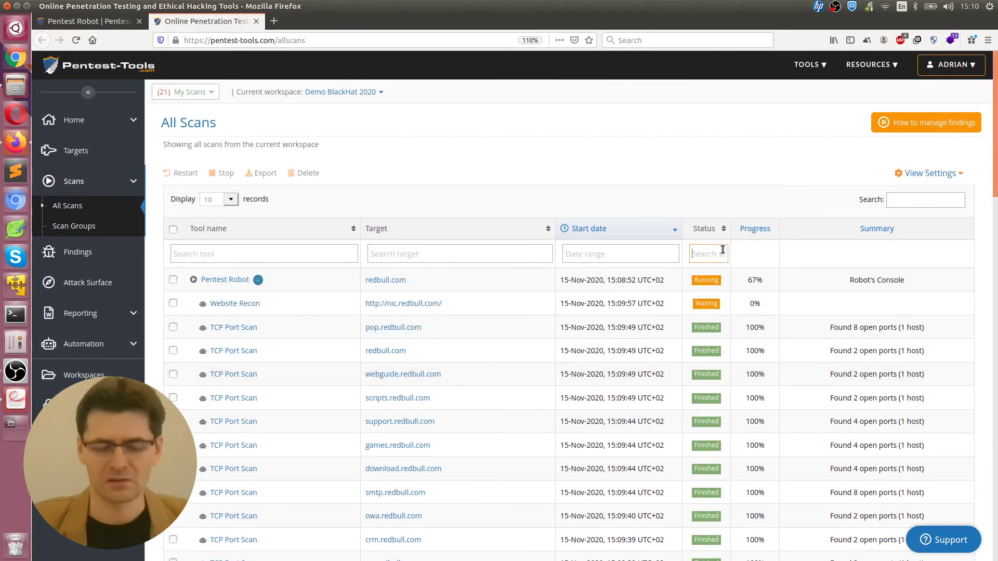
Step: Filter the scan list by the status "runn", clear the filter and look over the full list
{"action": "type", "text": "runn"}
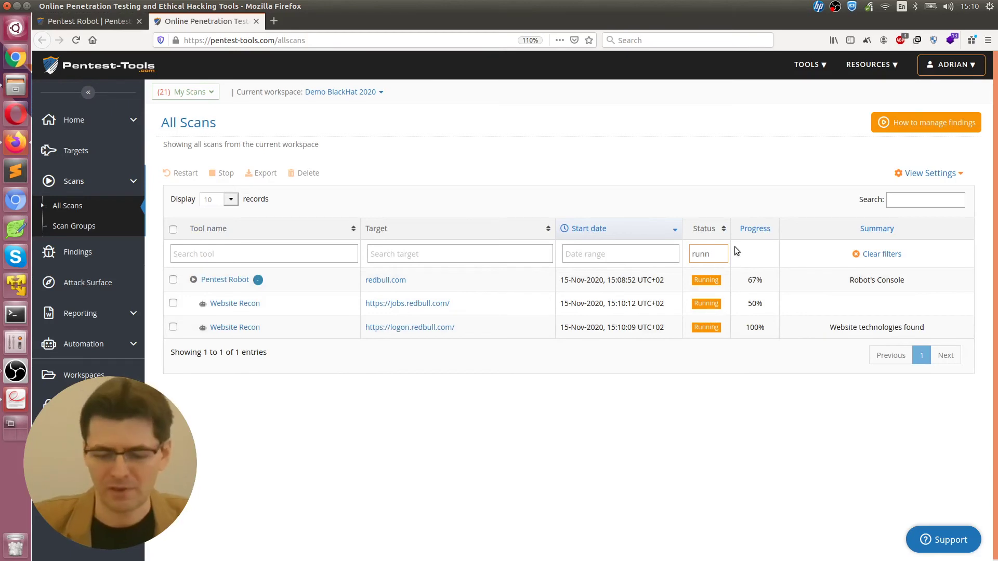
{"action": "key", "text": "BackSpace"}
{"action": "key", "text": "BackSpace"}
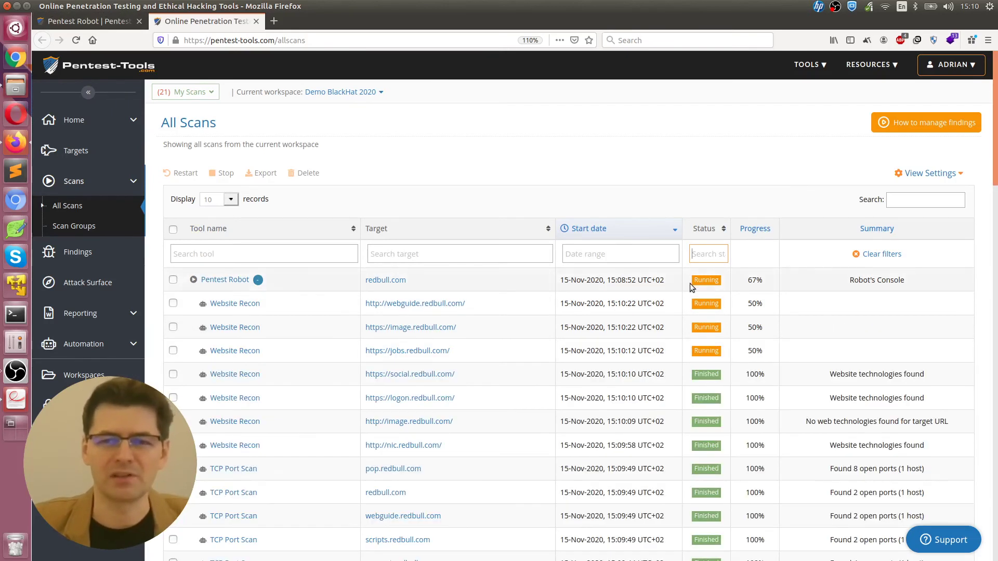
{"action": "scroll", "coordinate": [574, 382], "scroll_direction": "down", "scroll_amount": 4}
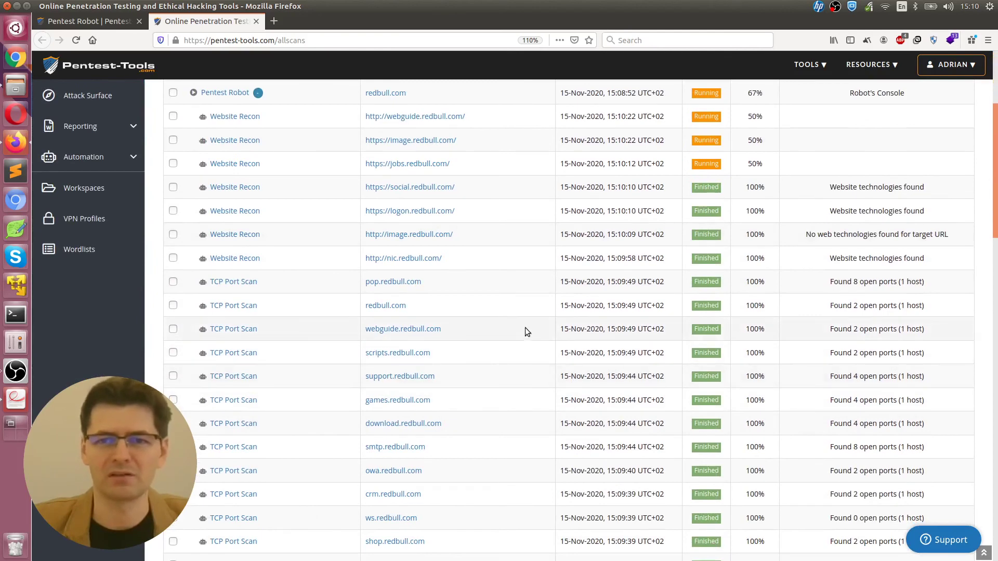
{"action": "scroll", "coordinate": [526, 327], "scroll_direction": "up", "scroll_amount": 4}
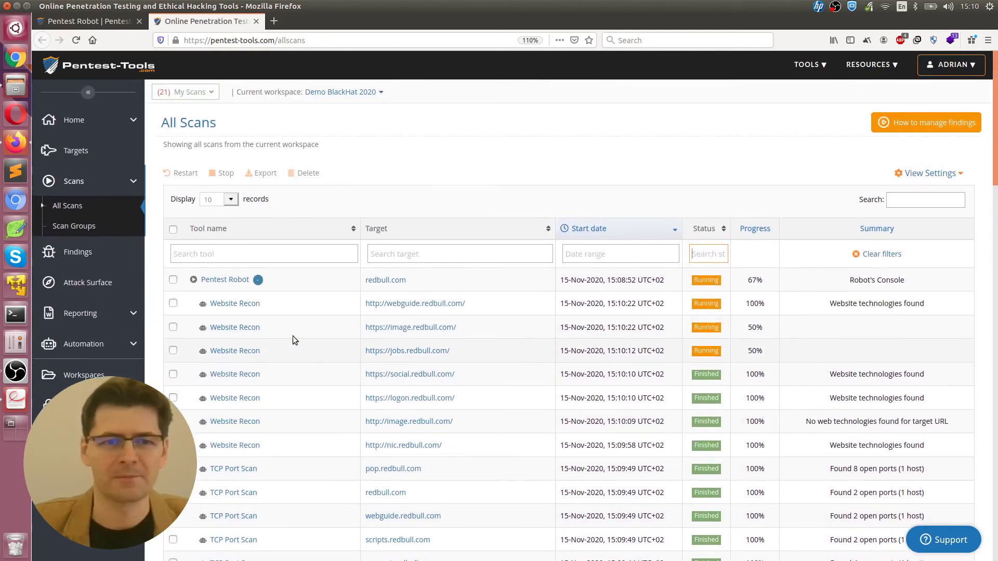
Step: Return to the Pentest Robot result and check the scan timeline down to the Filter and Website Recon blocks
{"action": "left_click", "coordinate": [90, 23]}
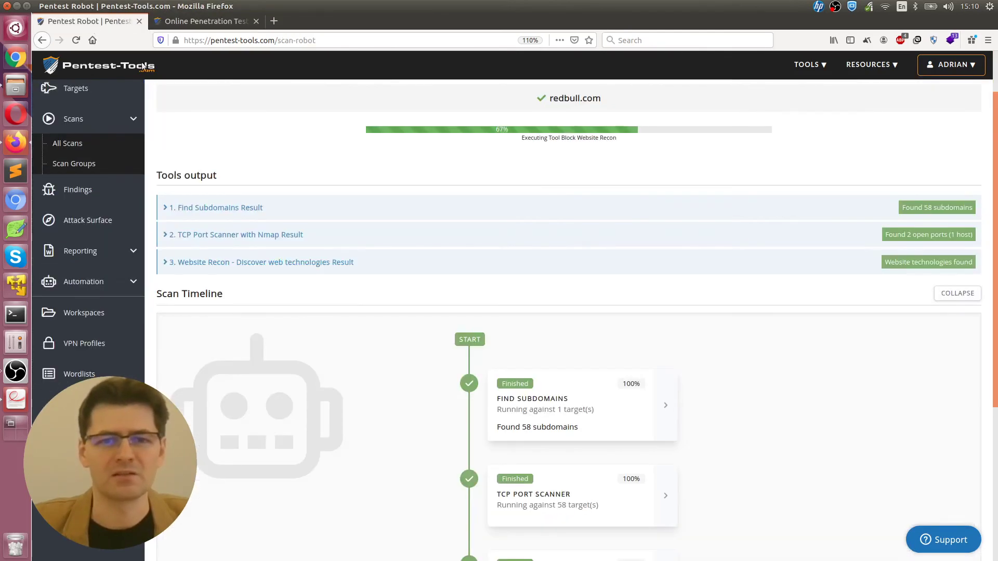
{"action": "scroll", "coordinate": [390, 378], "scroll_direction": "down", "scroll_amount": 3}
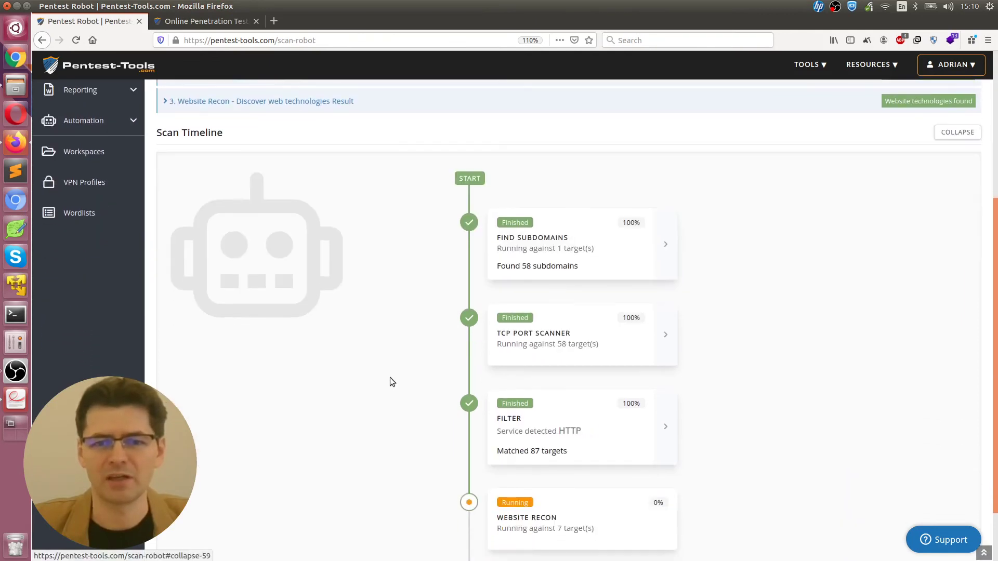
{"action": "scroll", "coordinate": [390, 377], "scroll_direction": "down", "scroll_amount": 2}
Step: Review the Website Recon entries in the All Scans list, and collapse the Pentest Robot group
{"action": "key", "text": "ctrl+Tab"}
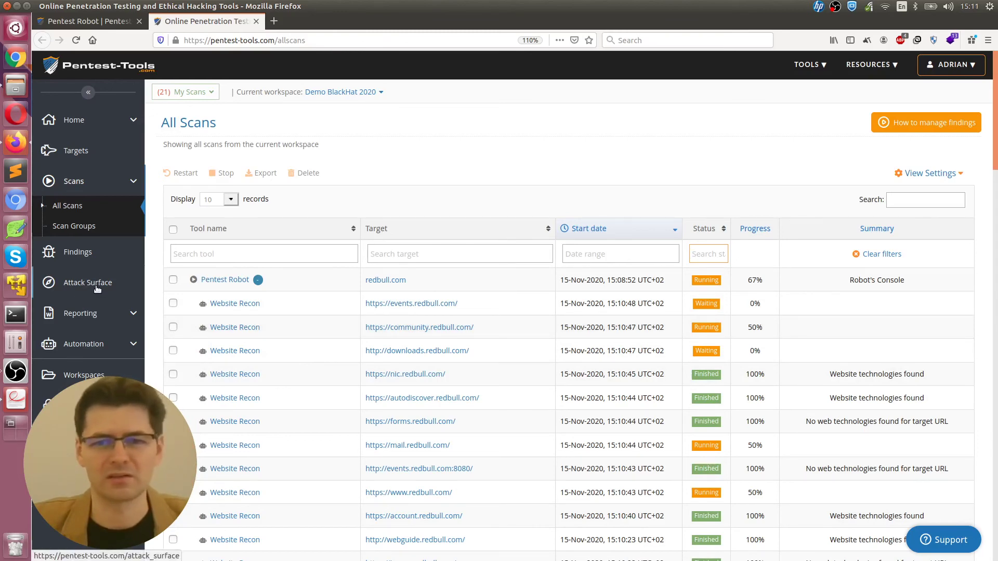
{"action": "scroll", "coordinate": [528, 320], "scroll_direction": "down", "scroll_amount": 5}
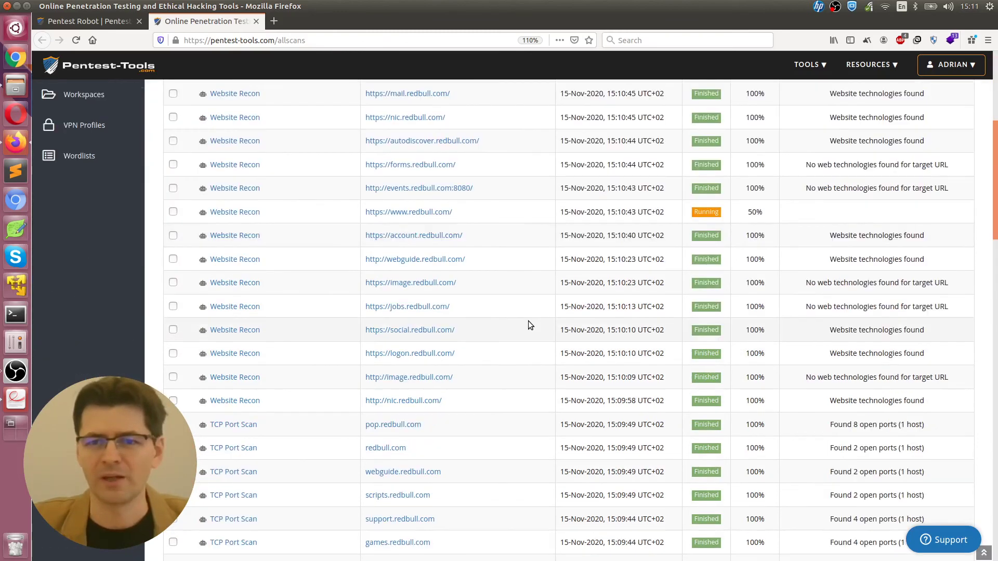
{"action": "scroll", "coordinate": [528, 320], "scroll_direction": "up", "scroll_amount": 4}
{"action": "scroll", "coordinate": [528, 321], "scroll_direction": "up", "scroll_amount": 1}
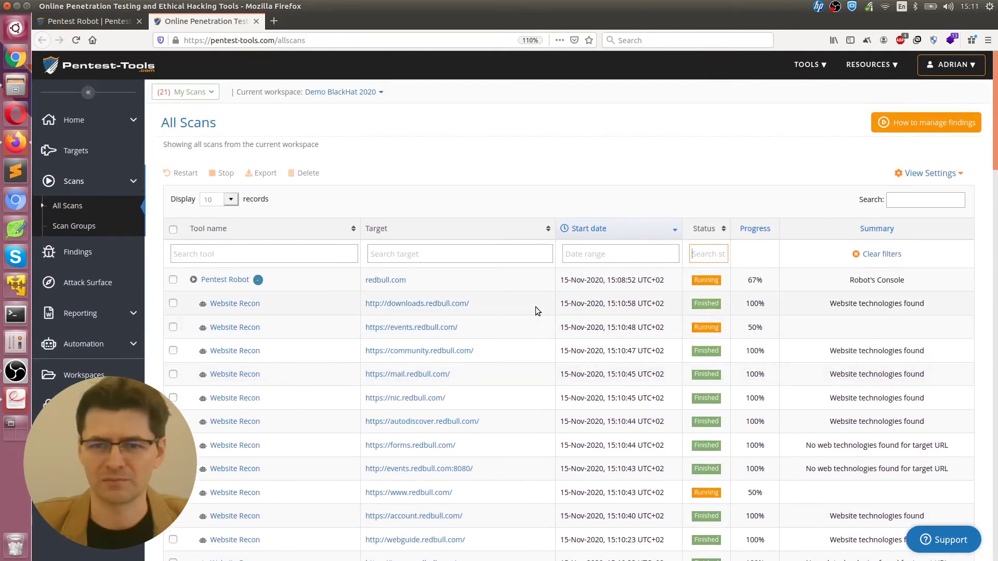
{"action": "scroll", "coordinate": [593, 339], "scroll_direction": "down", "scroll_amount": 1}
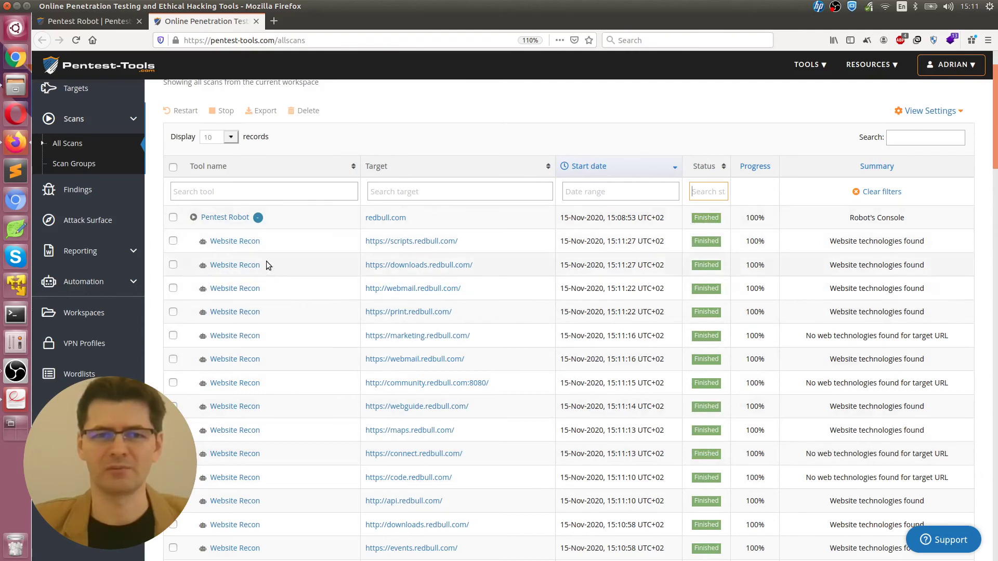
{"action": "left_click", "coordinate": [258, 217]}
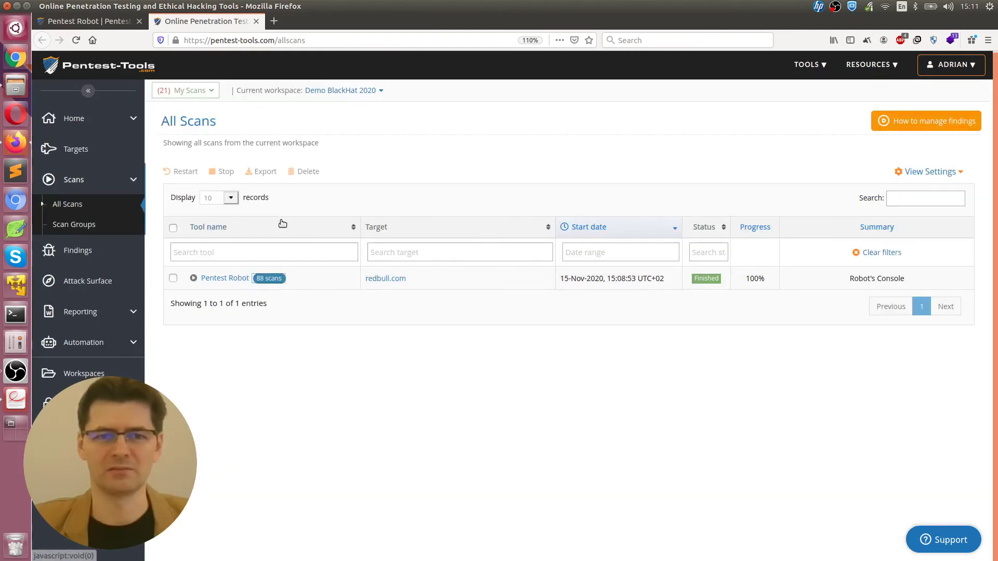
Step: Go back to the Pentest Robot result, expand the Find Subdomains result and look through the subdomains and IP addresses
{"action": "left_click", "coordinate": [108, 24]}
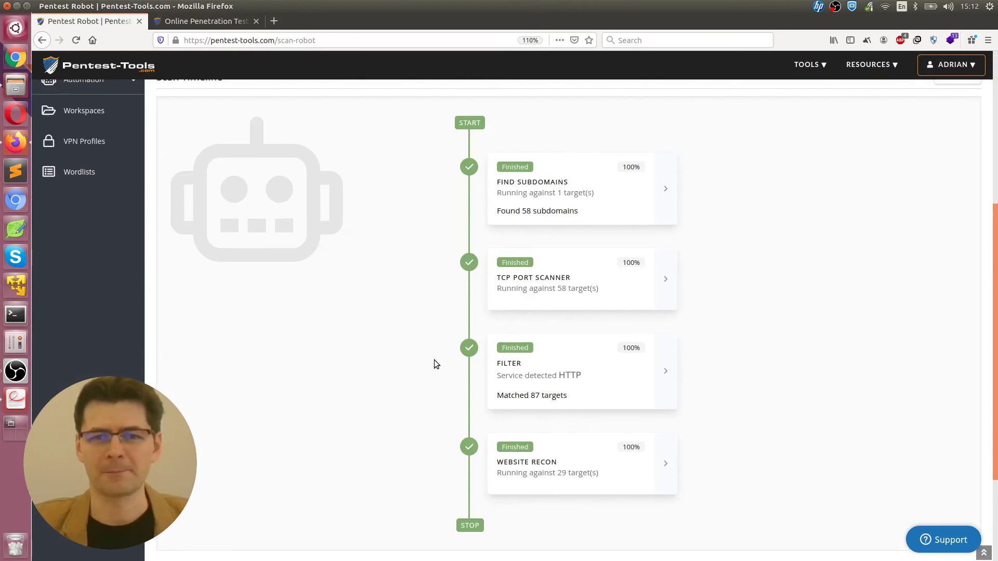
{"action": "scroll", "coordinate": [434, 364], "scroll_direction": "up", "scroll_amount": 5}
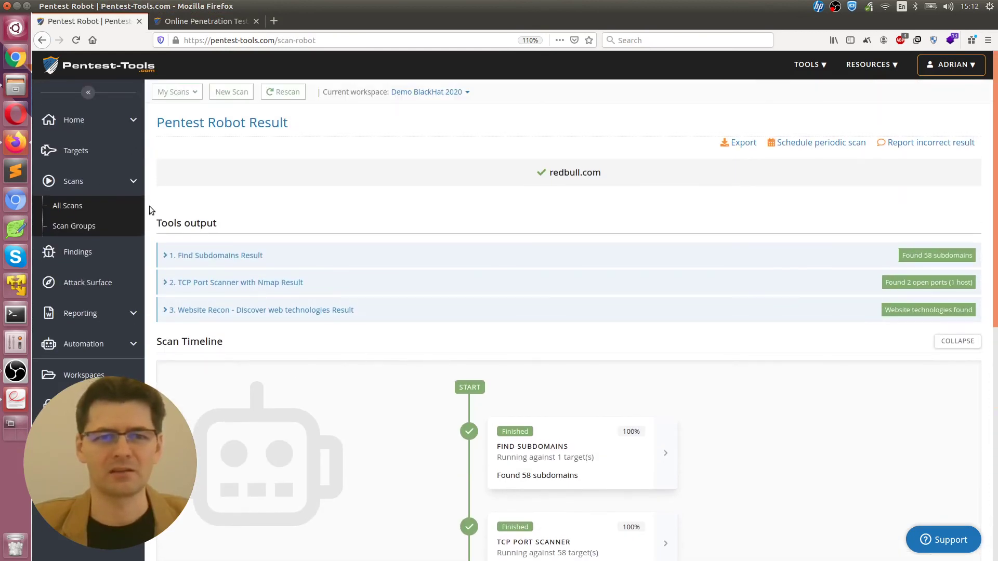
{"action": "left_click", "coordinate": [267, 255]}
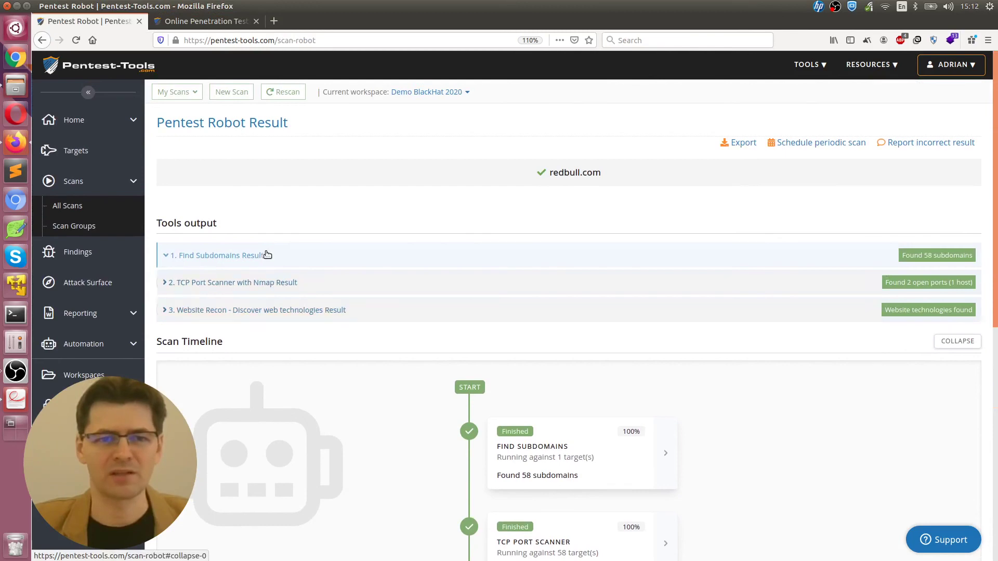
{"action": "scroll", "coordinate": [373, 312], "scroll_direction": "down", "scroll_amount": 10}
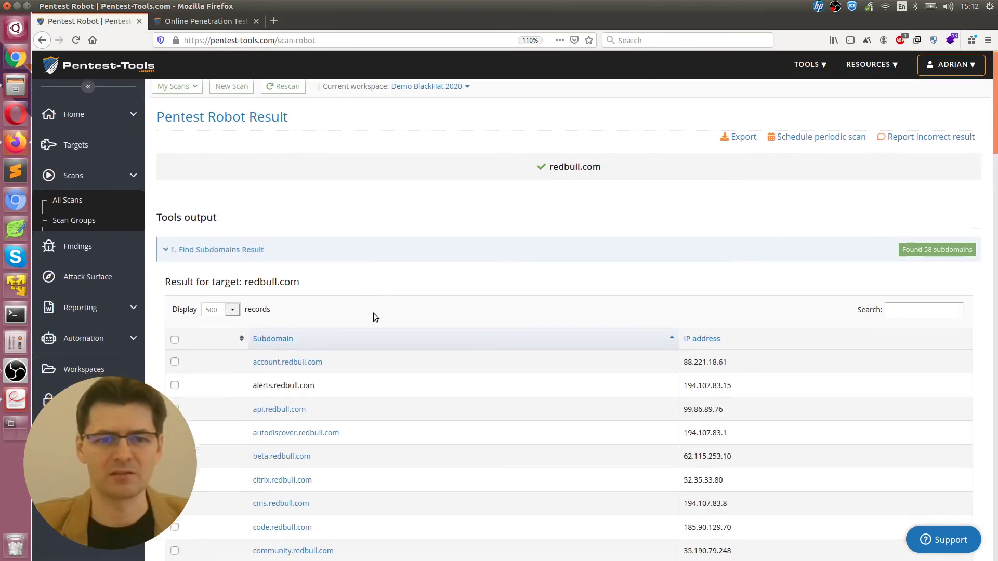
{"action": "scroll", "coordinate": [384, 298], "scroll_direction": "down", "scroll_amount": 10}
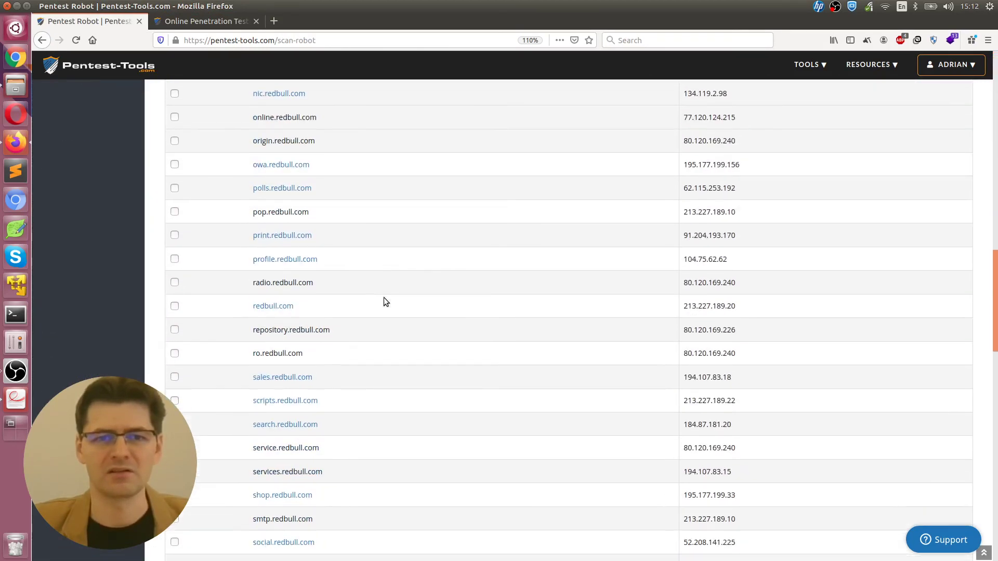
Step: Review the open ports of each target in the TCP Port Scanner result, collapse it and expand the Website Recon result
{"action": "scroll", "coordinate": [383, 298], "scroll_direction": "down", "scroll_amount": 7}
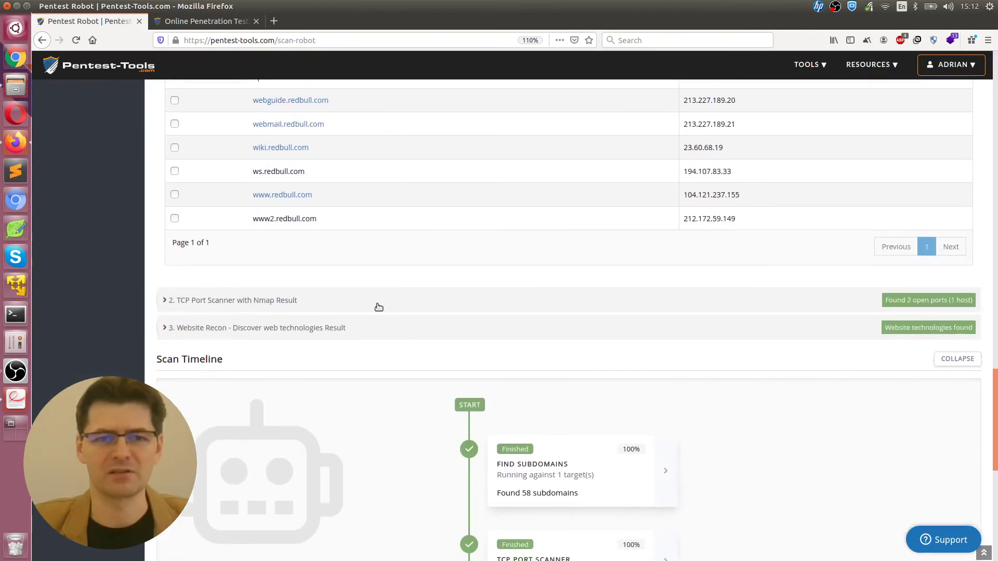
{"action": "left_click", "coordinate": [301, 302]}
{"action": "scroll", "coordinate": [330, 301], "scroll_direction": "down", "scroll_amount": 10}
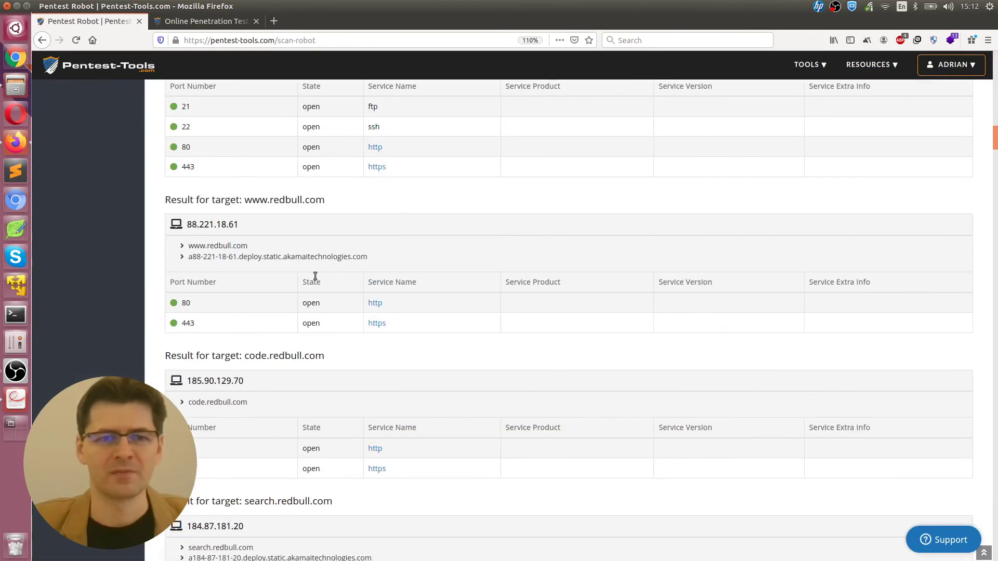
{"action": "scroll", "coordinate": [330, 281], "scroll_direction": "up", "scroll_amount": 5}
{"action": "scroll", "coordinate": [328, 267], "scroll_direction": "up", "scroll_amount": 9}
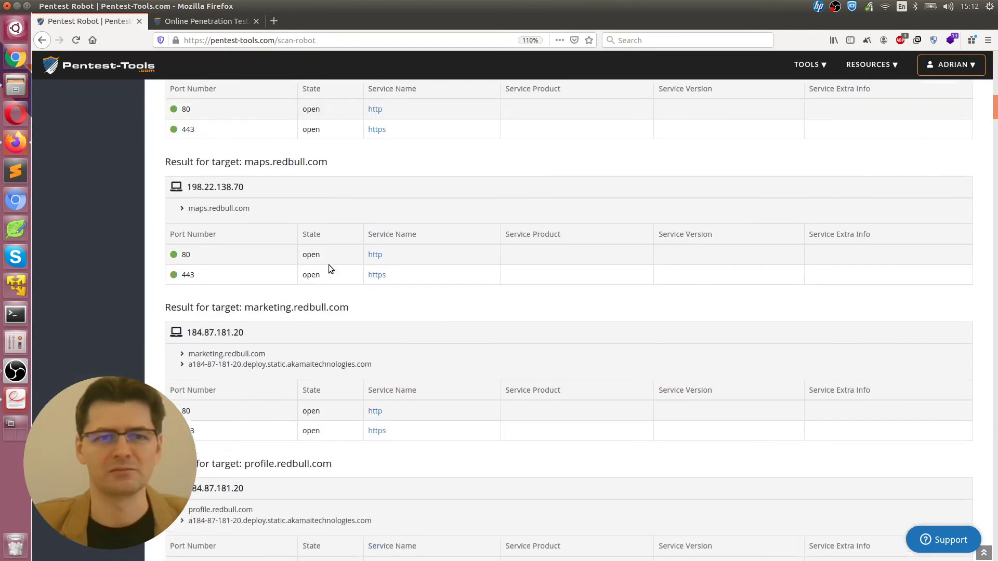
{"action": "scroll", "coordinate": [328, 265], "scroll_direction": "up", "scroll_amount": 14}
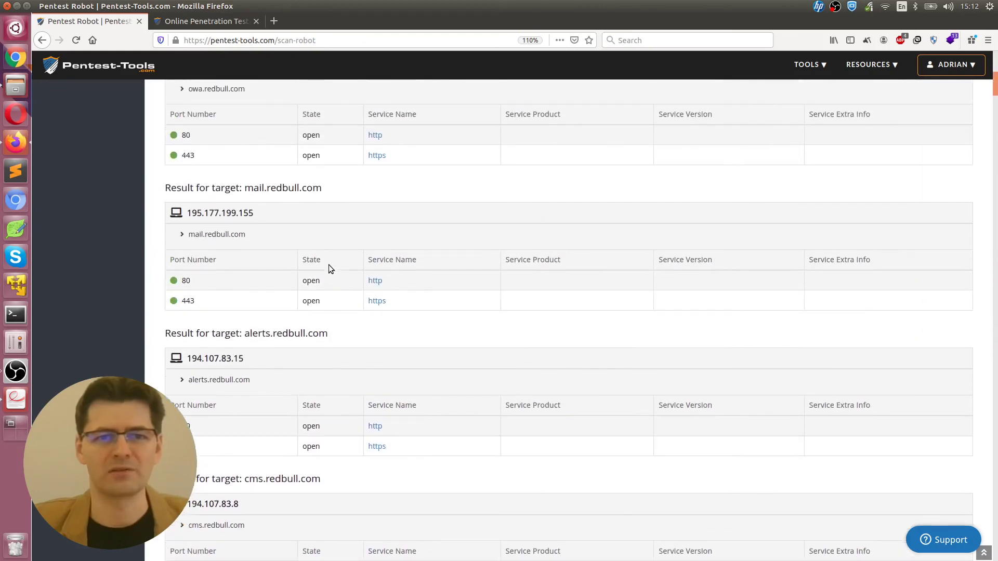
{"action": "scroll", "coordinate": [332, 263], "scroll_direction": "up", "scroll_amount": 2}
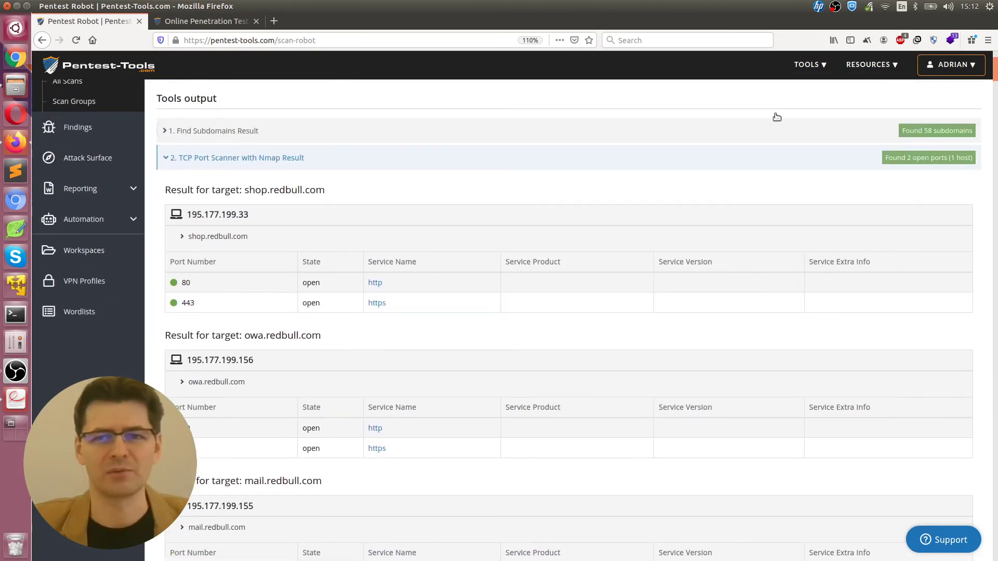
{"action": "left_click", "coordinate": [224, 158]}
{"action": "left_click", "coordinate": [247, 190]}
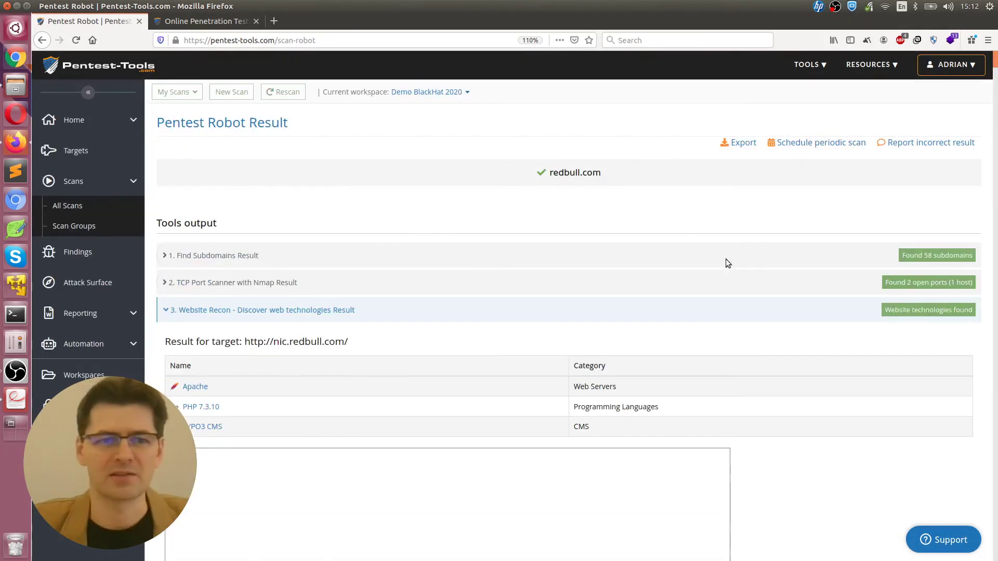
Step: Open the Attack Surface view, check its first hosts and view the enlarged screenshot of api.redbull.com
{"action": "left_click", "coordinate": [87, 283]}
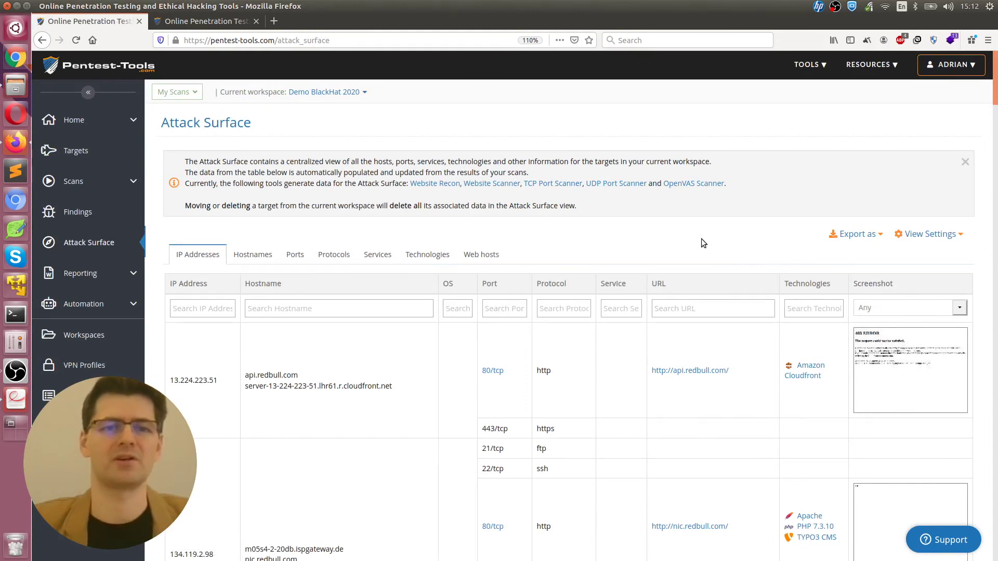
{"action": "scroll", "coordinate": [702, 242], "scroll_direction": "down", "scroll_amount": 3}
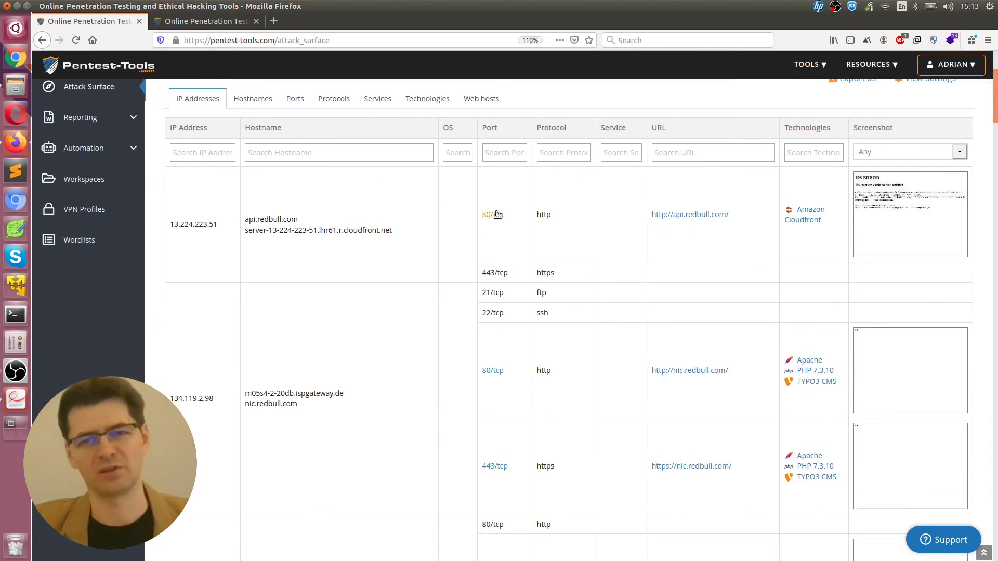
{"action": "scroll", "coordinate": [219, 248], "scroll_direction": "up", "scroll_amount": 2}
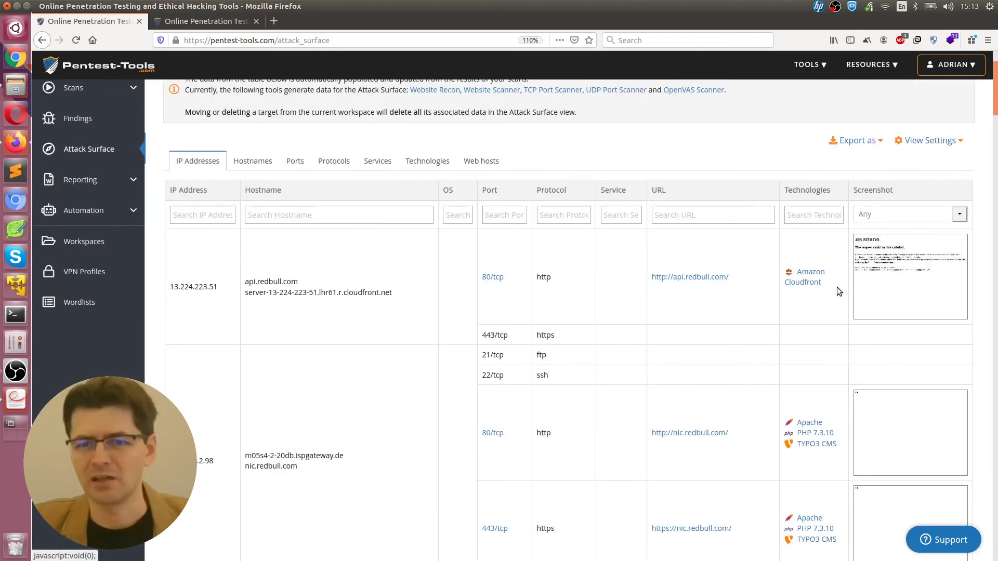
{"action": "left_click", "coordinate": [893, 266]}
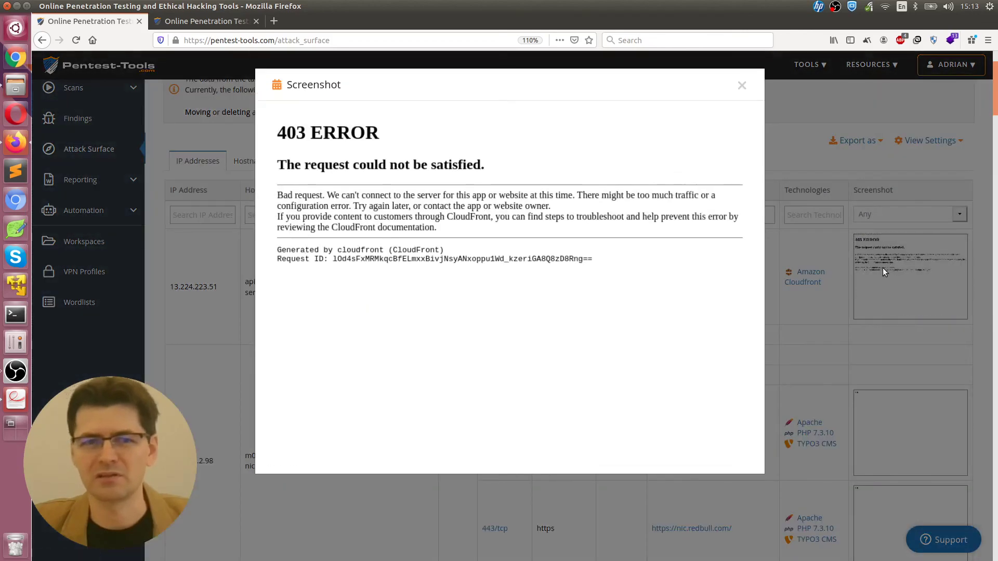
{"action": "left_click", "coordinate": [742, 85]}
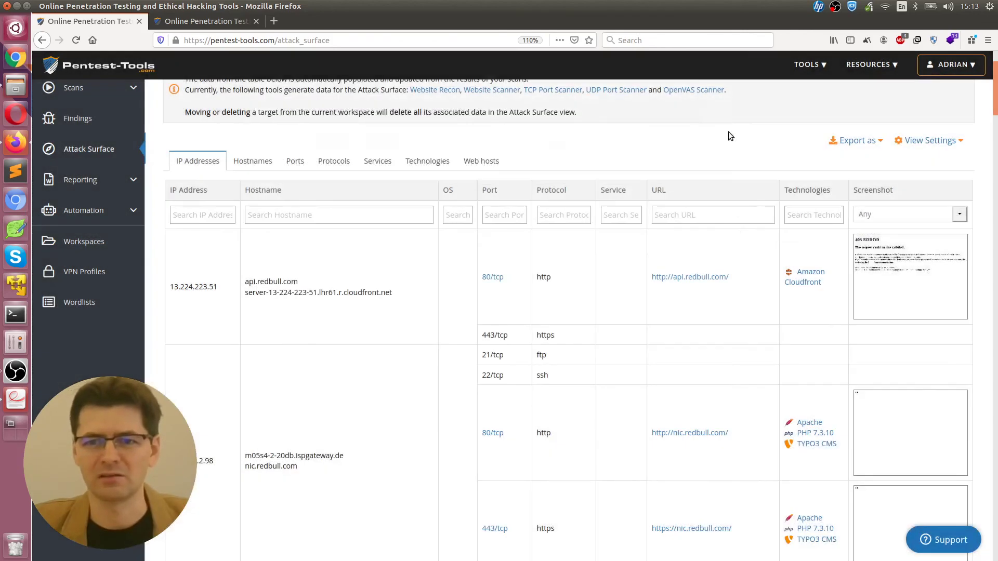
Step: Look through the remaining Attack Surface hosts, ports and technologies, view the enlarged maps.redbull.com screenshot and return to the start of the table
{"action": "scroll", "coordinate": [750, 244], "scroll_direction": "down", "scroll_amount": 5}
{"action": "scroll", "coordinate": [780, 262], "scroll_direction": "down", "scroll_amount": 3}
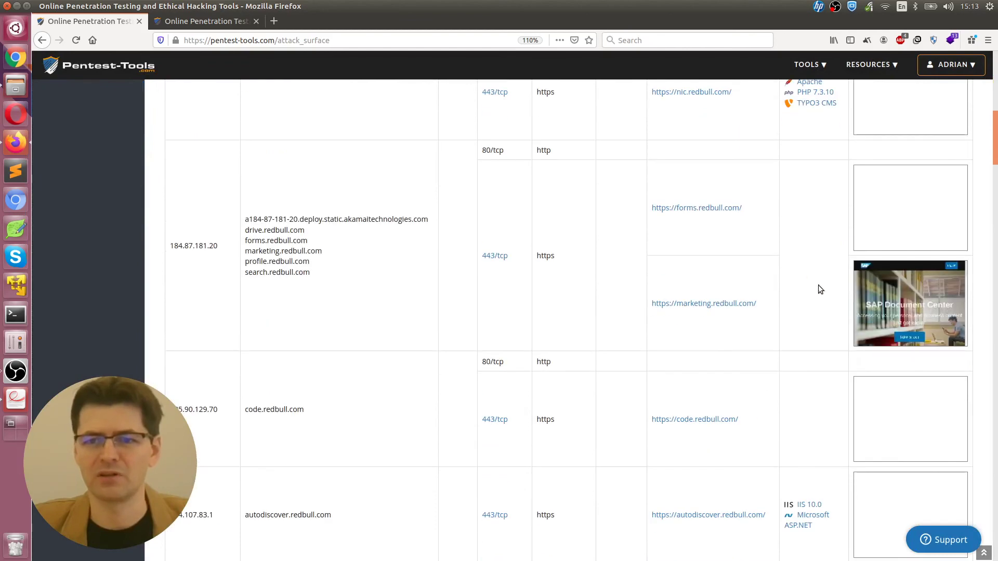
{"action": "scroll", "coordinate": [822, 317], "scroll_direction": "down", "scroll_amount": 10}
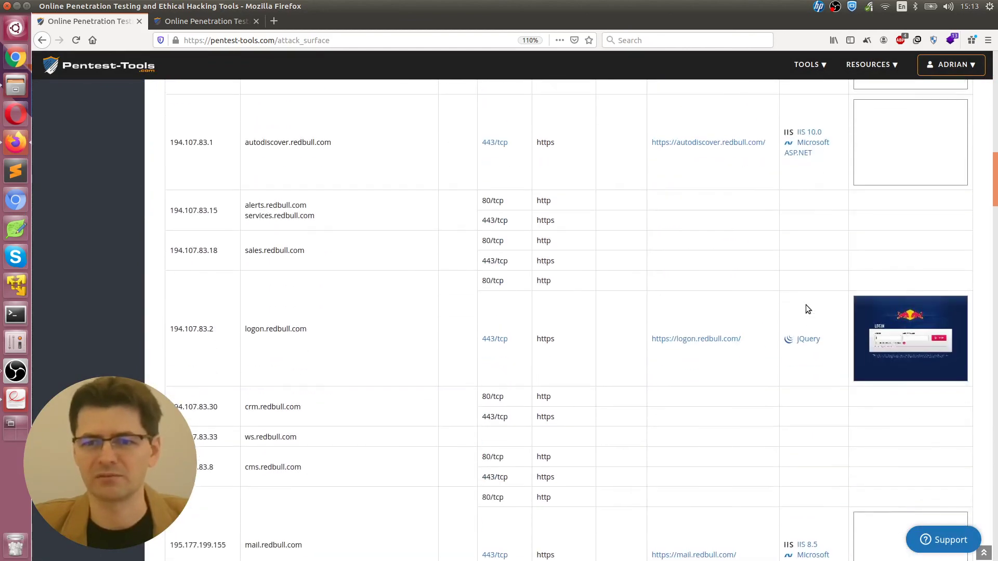
{"action": "scroll", "coordinate": [787, 317], "scroll_direction": "down", "scroll_amount": 8}
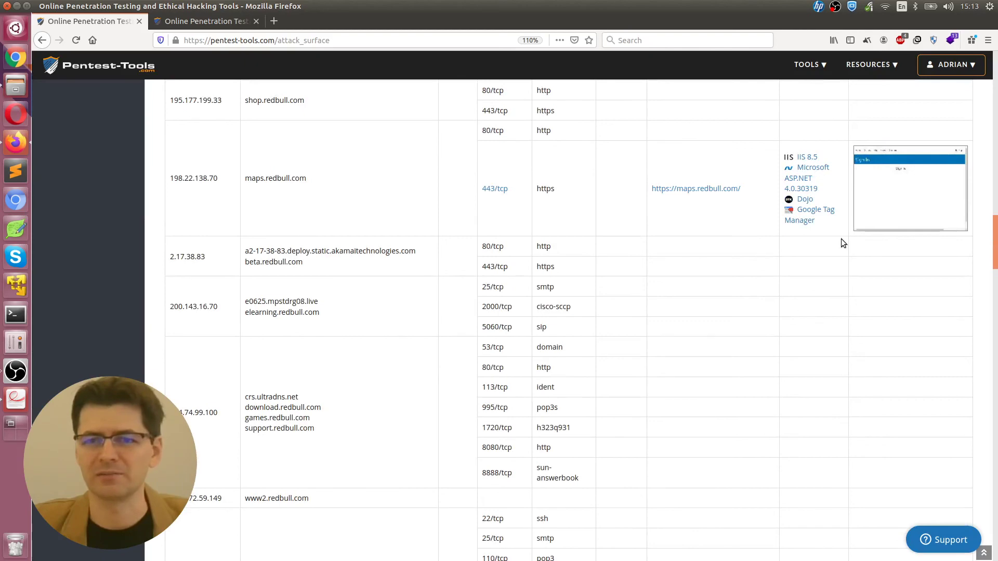
{"action": "left_click", "coordinate": [867, 196]}
{"action": "left_click", "coordinate": [742, 85]}
{"action": "scroll", "coordinate": [765, 360], "scroll_direction": "down", "scroll_amount": 13}
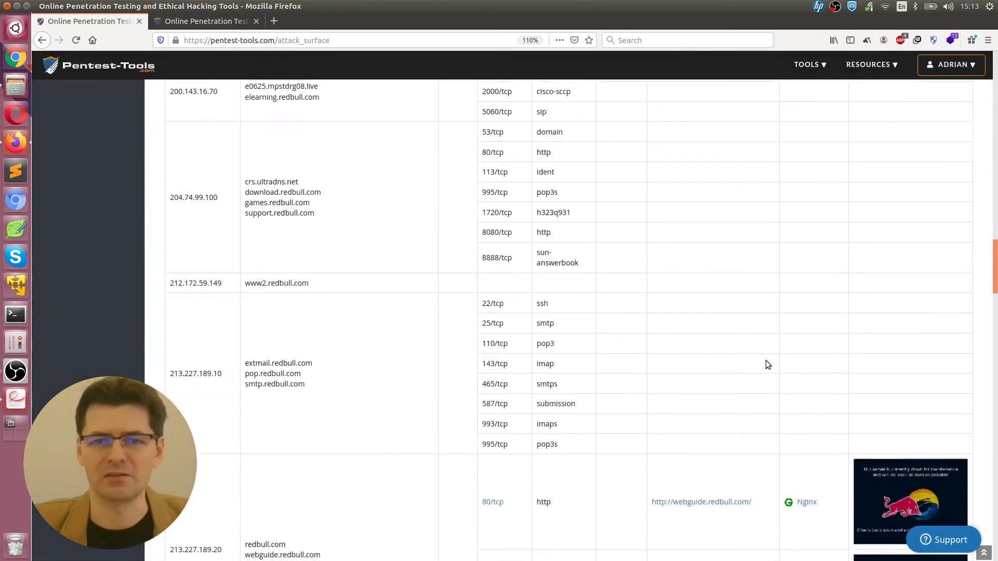
{"action": "scroll", "coordinate": [775, 359], "scroll_direction": "down", "scroll_amount": 8}
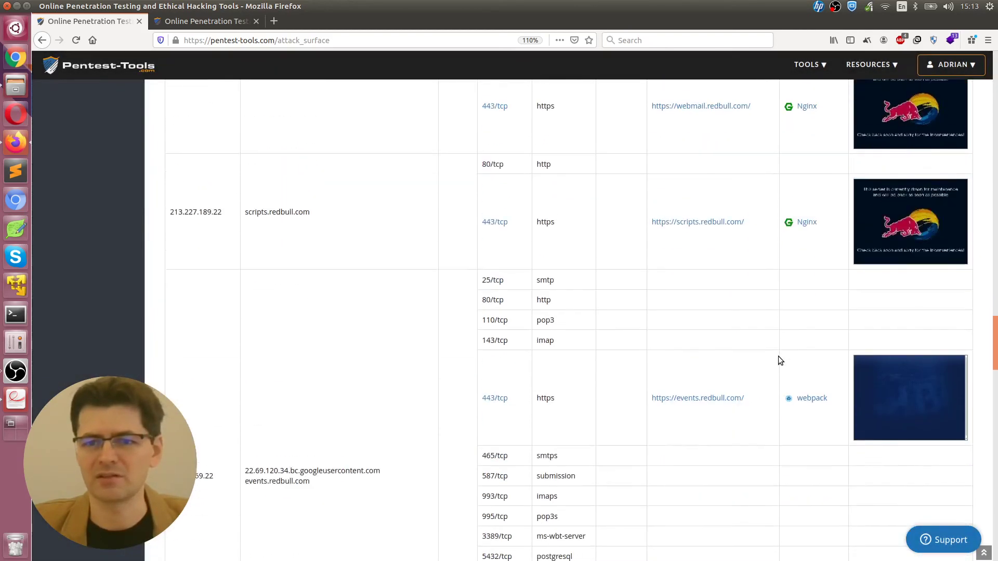
{"action": "left_click_drag", "start_coordinate": [994, 426], "coordinate": [990, 60]}
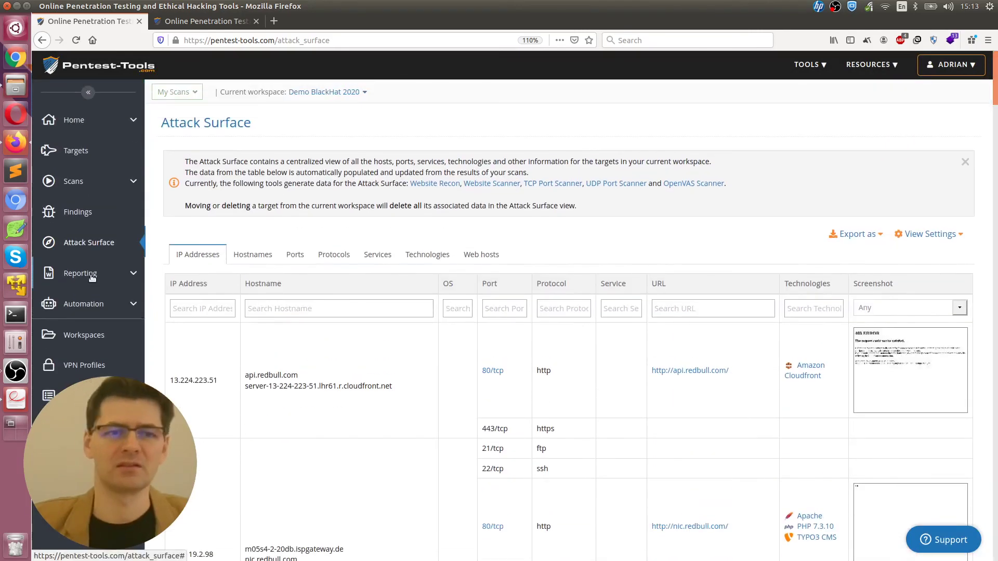
Step: Open the list of automation robots
{"action": "left_click", "coordinate": [99, 272]}
{"action": "left_click", "coordinate": [102, 271]}
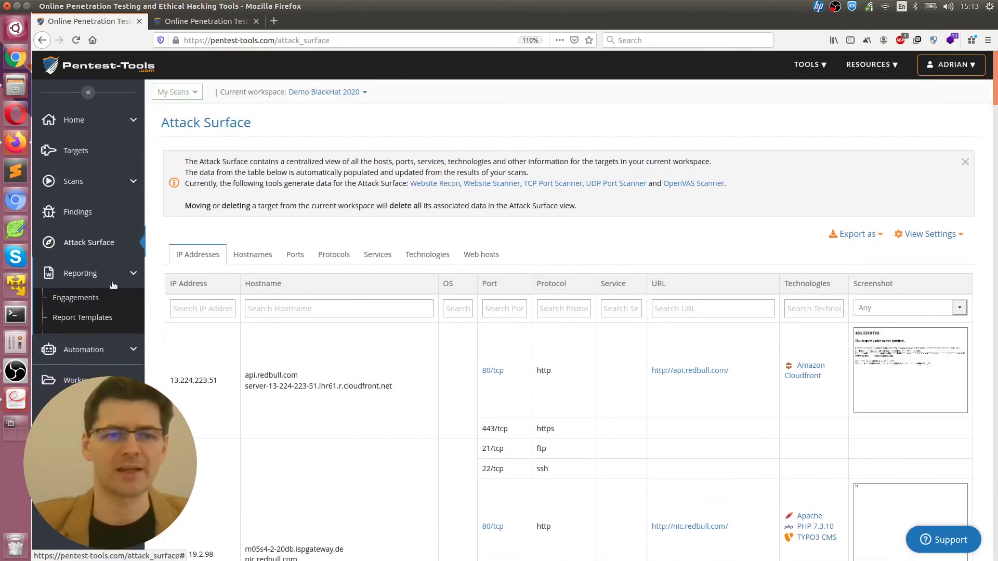
{"action": "left_click", "coordinate": [99, 306]}
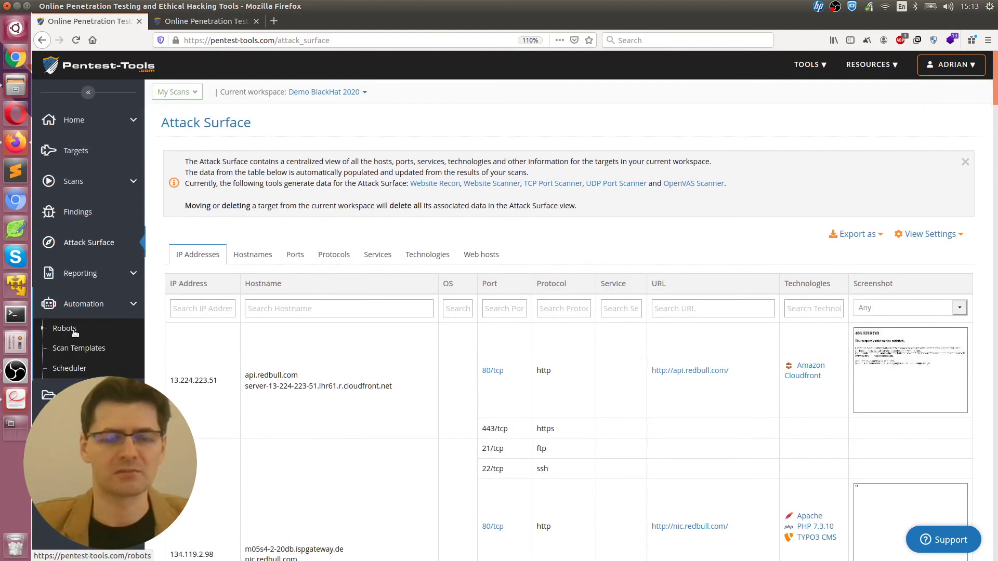
{"action": "left_click", "coordinate": [73, 331]}
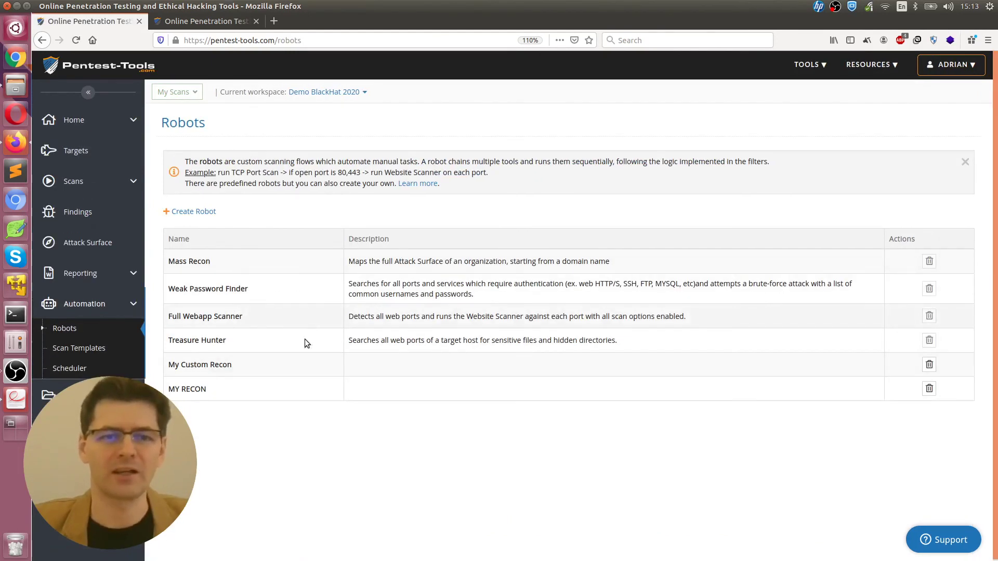